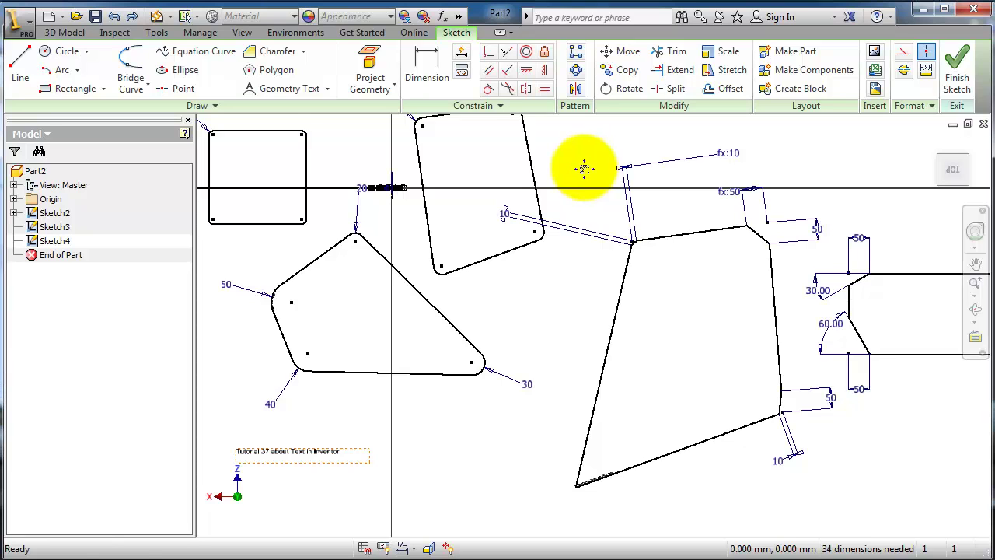
Examine the sketch's profiles, try window selection on the square, and check how many dimensions the sketch still needs
middle_click_drag(583, 167, 554, 238)
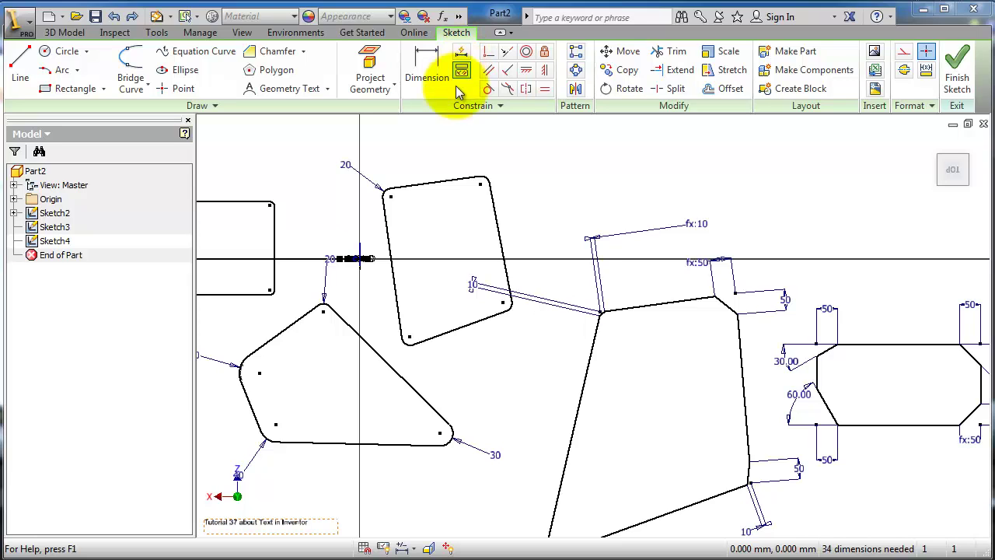
mouse_move(552, 184)
middle_mouse_down()
mouse_move(632, 201)
mouse_move(632, 182)
mouse_move(615, 166)
middle_mouse_up()
scroll(626, 214, "down", 3)
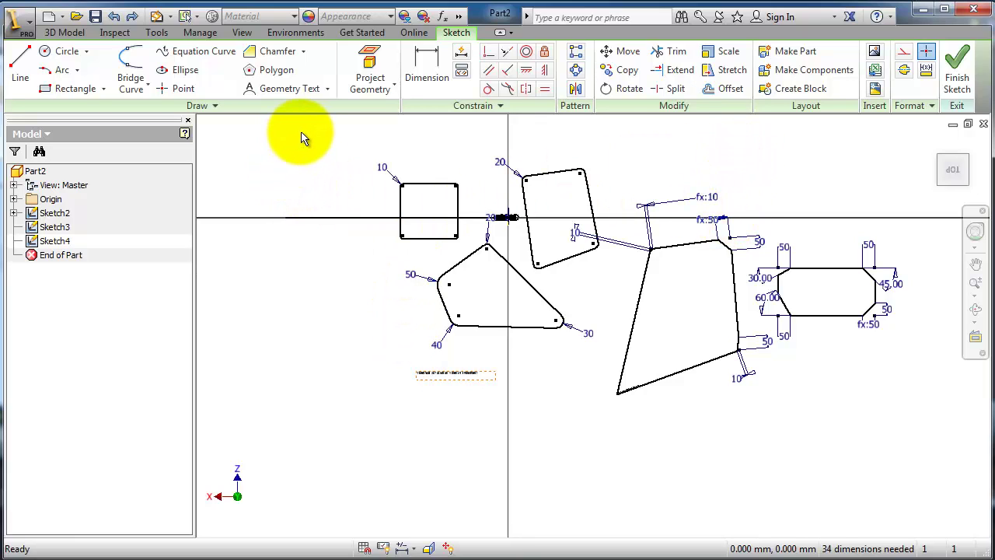
left_click_drag(300, 131, 448, 256)
left_click_drag(482, 159, 422, 256)
left_click(323, 181)
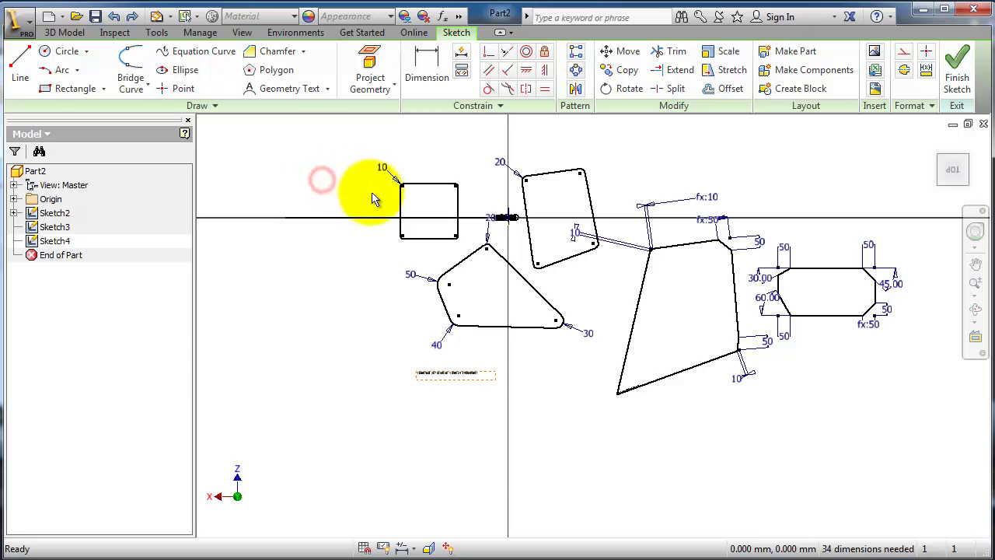
left_click_drag(311, 129, 440, 259)
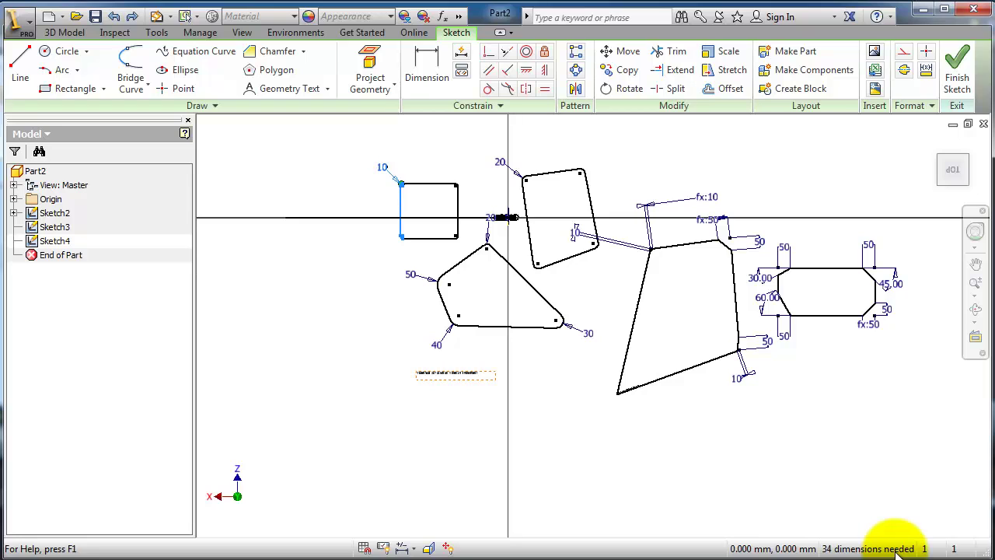
left_click(363, 308)
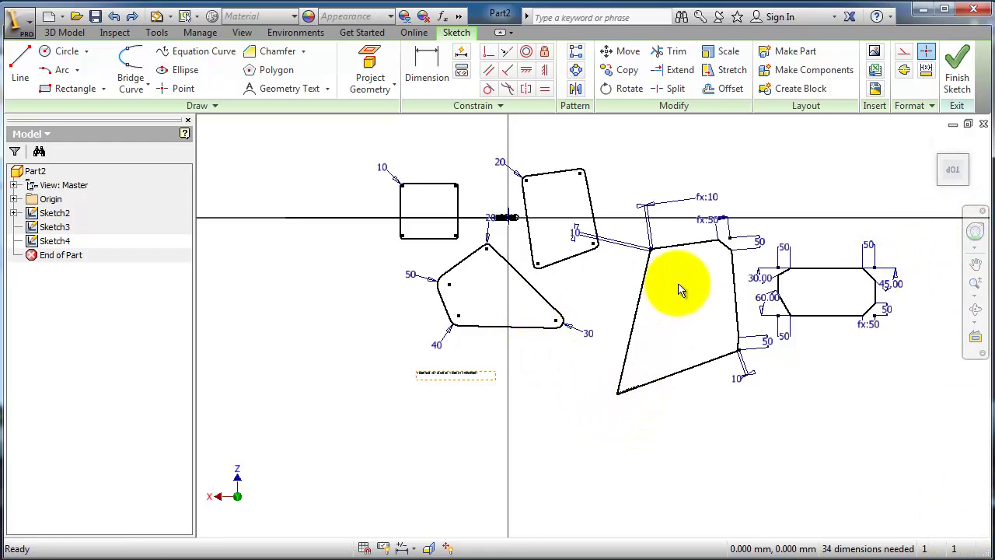
Apply Auto Dimension to the whole sketch with both dimensions and constraints included
scroll(571, 232, "down", 2)
scroll(564, 233, "up", 3)
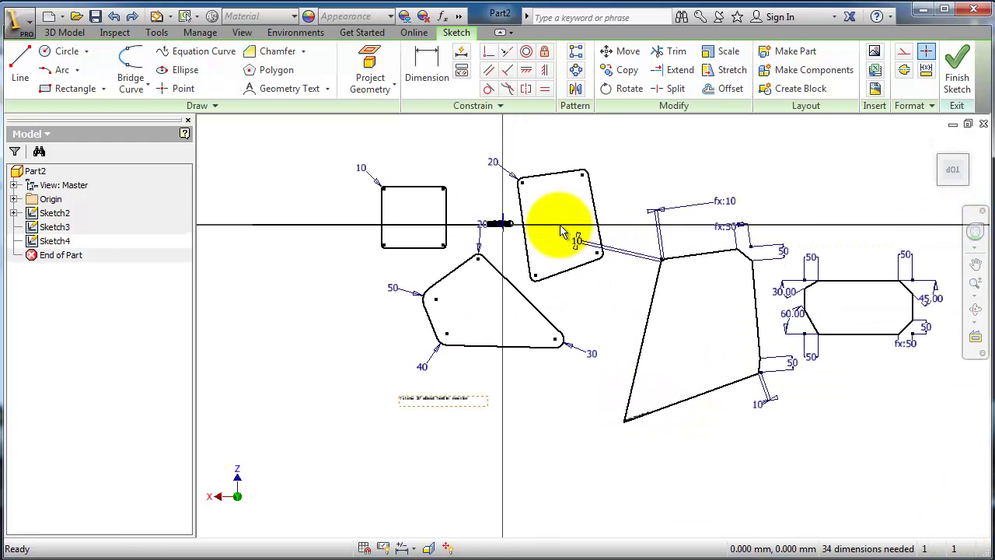
scroll(591, 256, "down", 1)
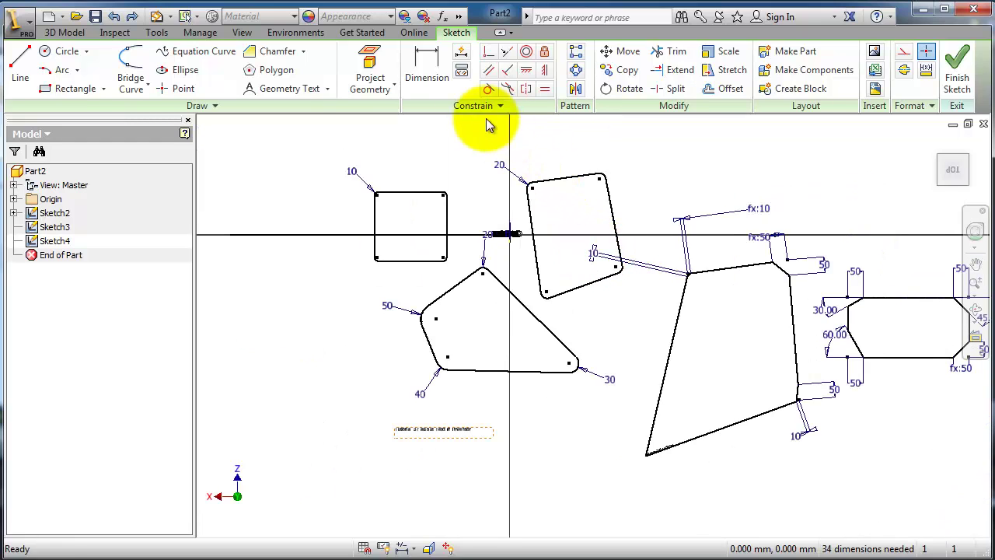
left_click(461, 56)
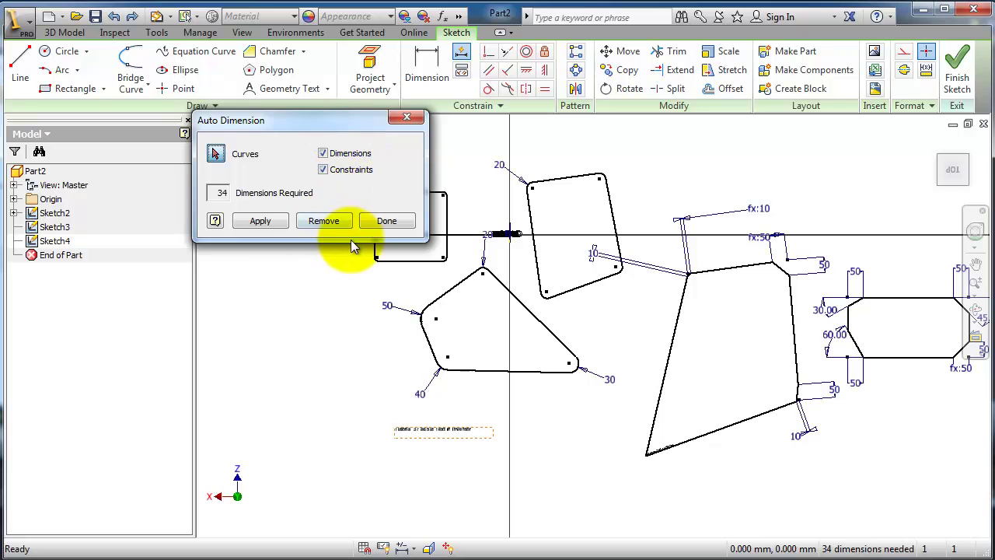
left_click(265, 221)
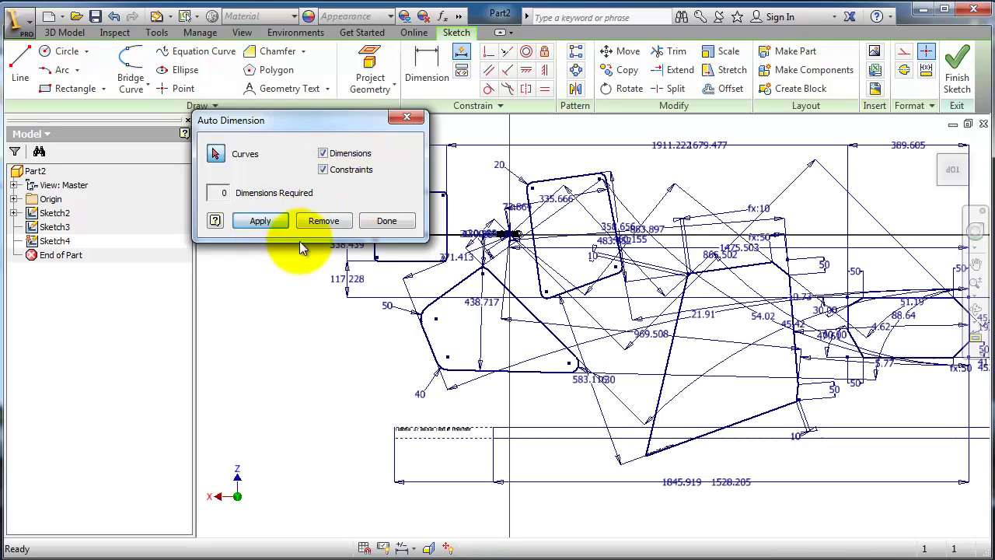
Review the automatically placed dimensions across the sketch and remove them
scroll(731, 210, "down", 4)
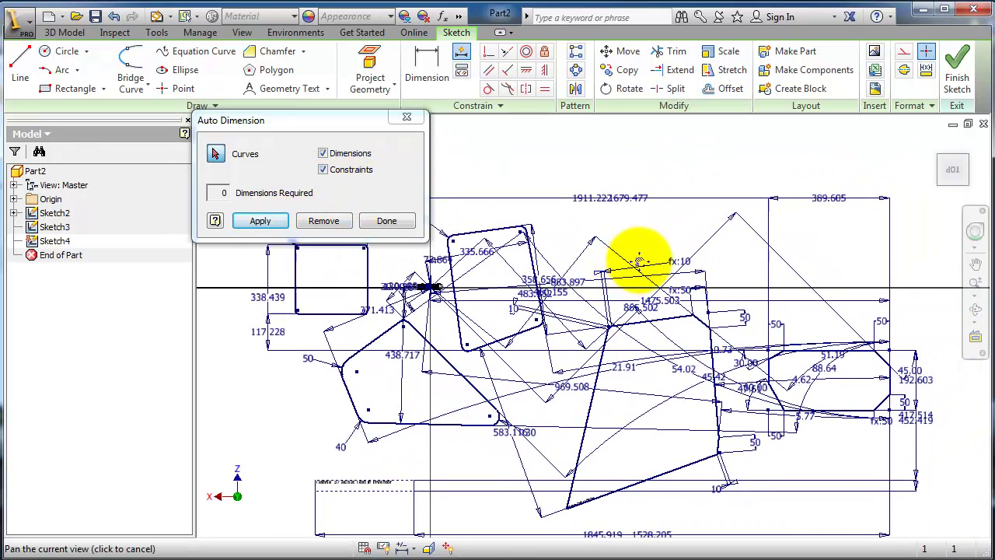
scroll(692, 331, "up", 3)
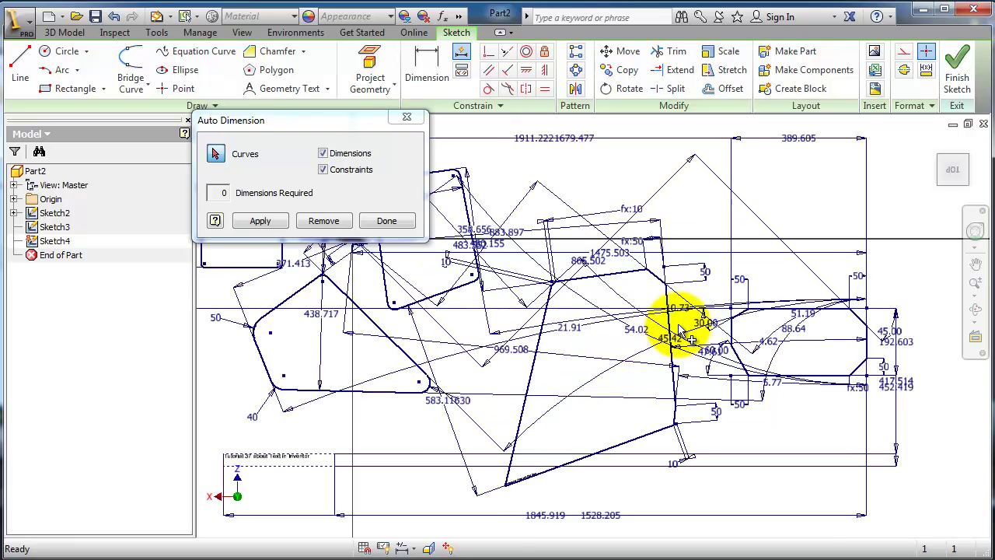
scroll(682, 330, "down", 3)
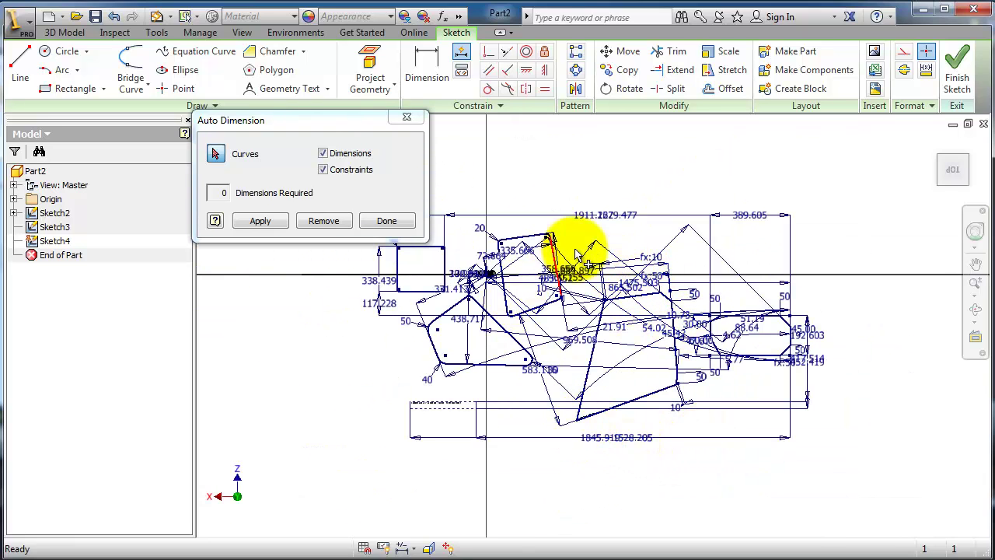
scroll(647, 299, "up", 4)
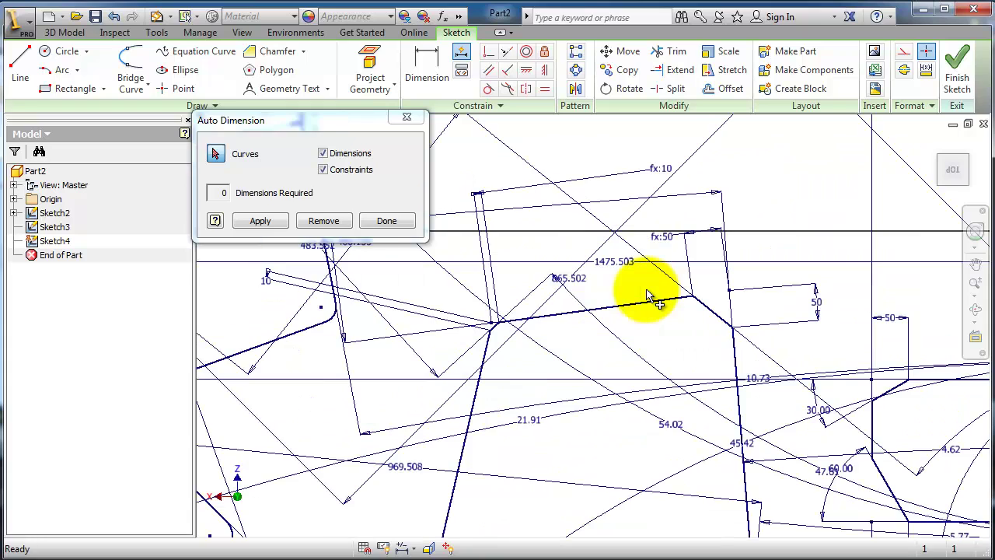
scroll(647, 298, "down", 5)
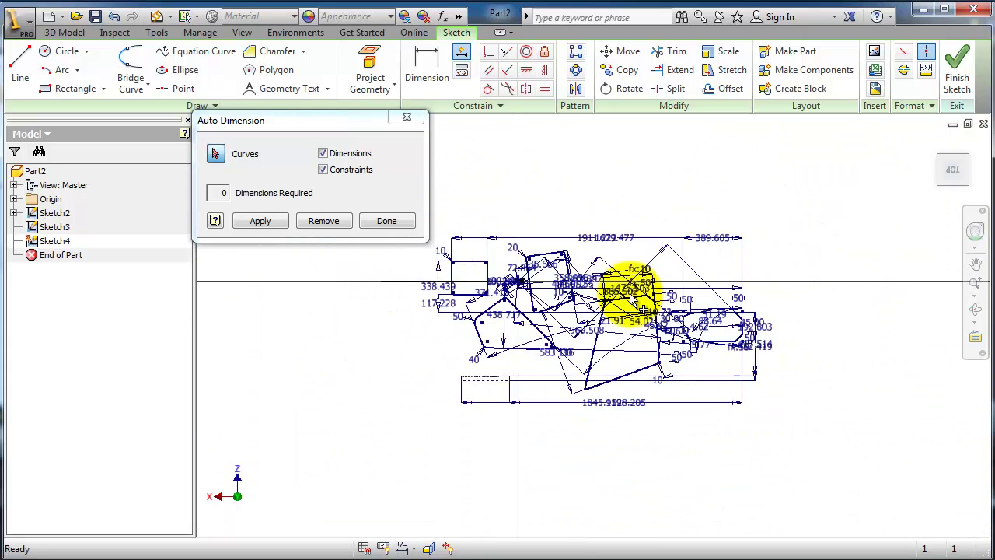
scroll(652, 331, "up", 2)
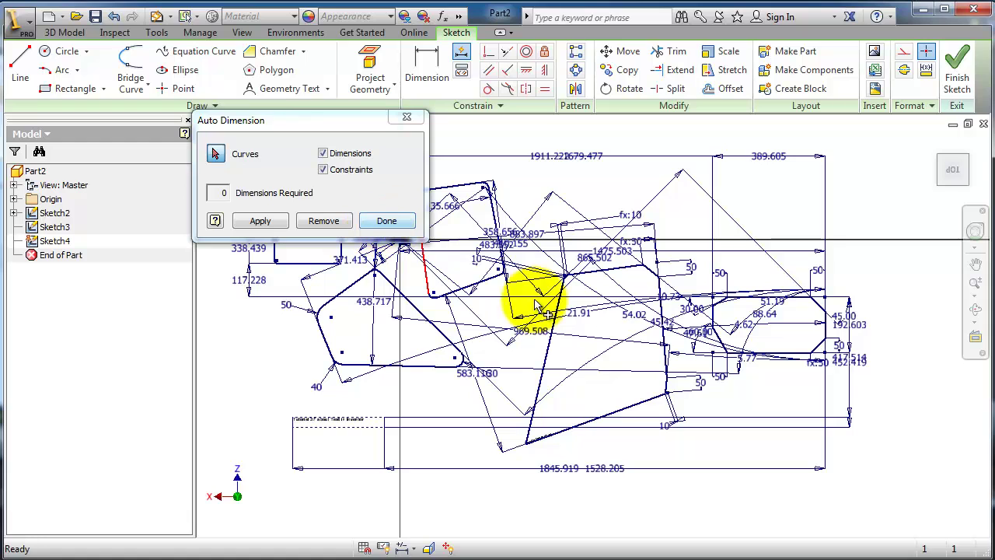
middle_click_drag(604, 338, 695, 424)
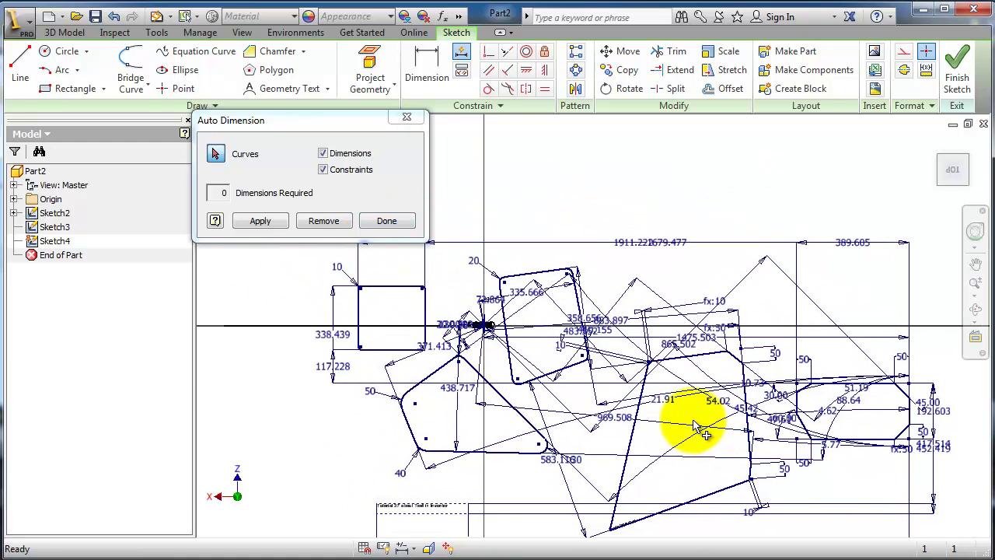
scroll(698, 427, "down", 3)
scroll(704, 429, "up", 4)
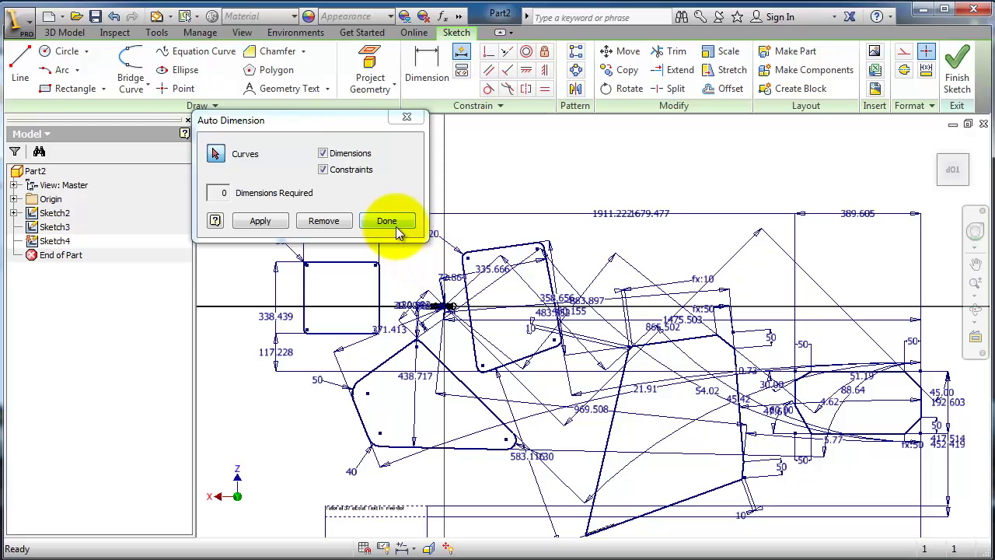
left_click(339, 224)
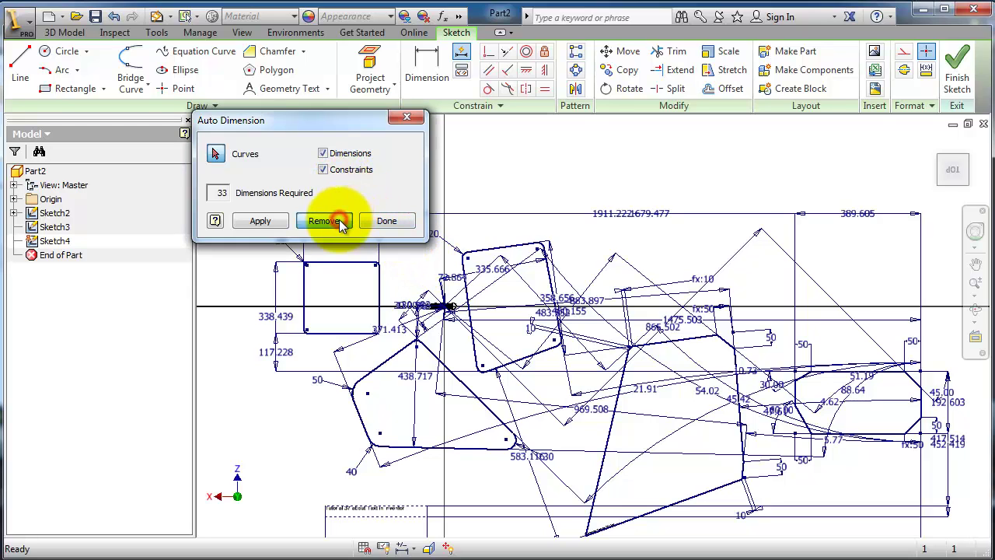
Try Auto Dimension on the sketch with dimensions only, excluding constraints, and remove the generated dimensions
left_click(324, 170)
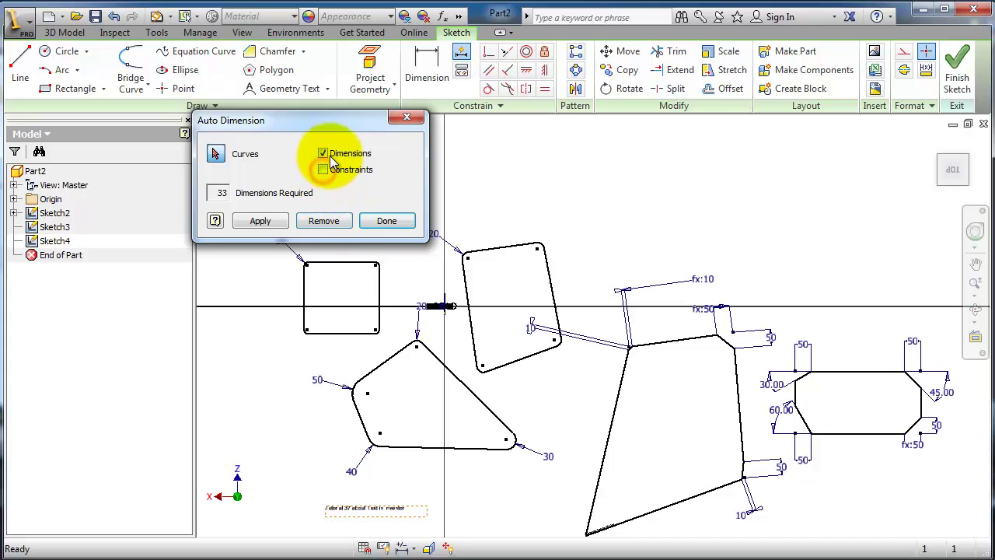
left_click(261, 220)
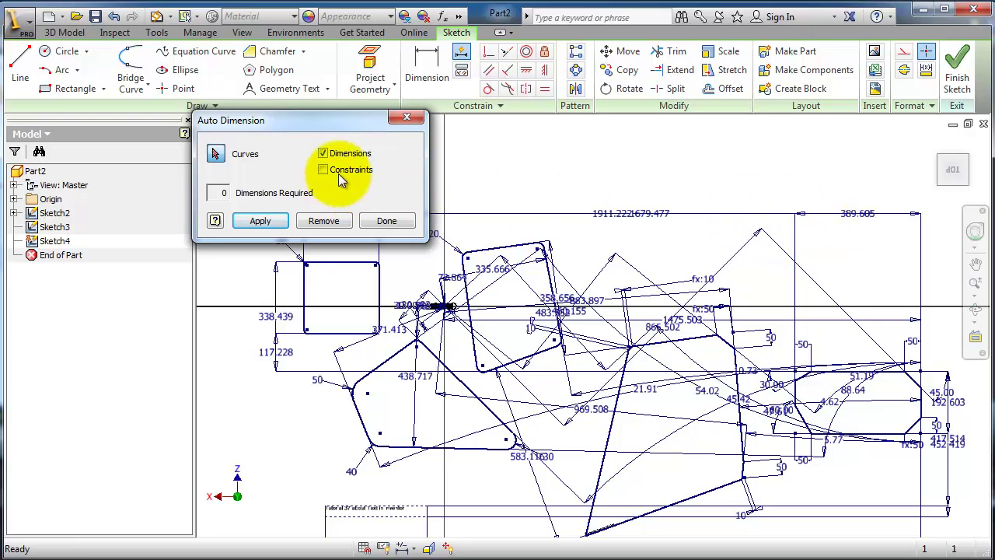
left_click(323, 223)
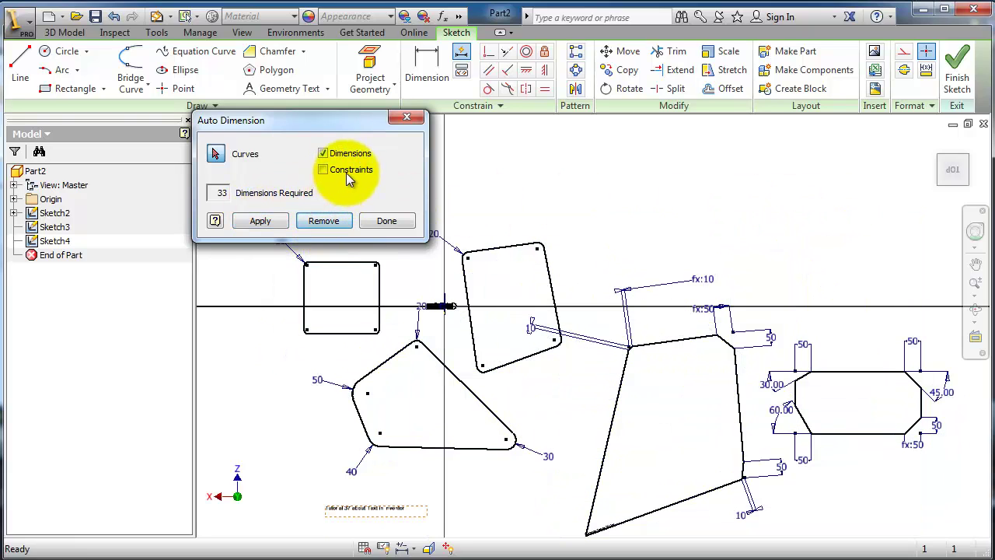
Apply Auto Dimension to the sketch with constraints only, excluding dimensions, and finish the command
left_click(327, 153)
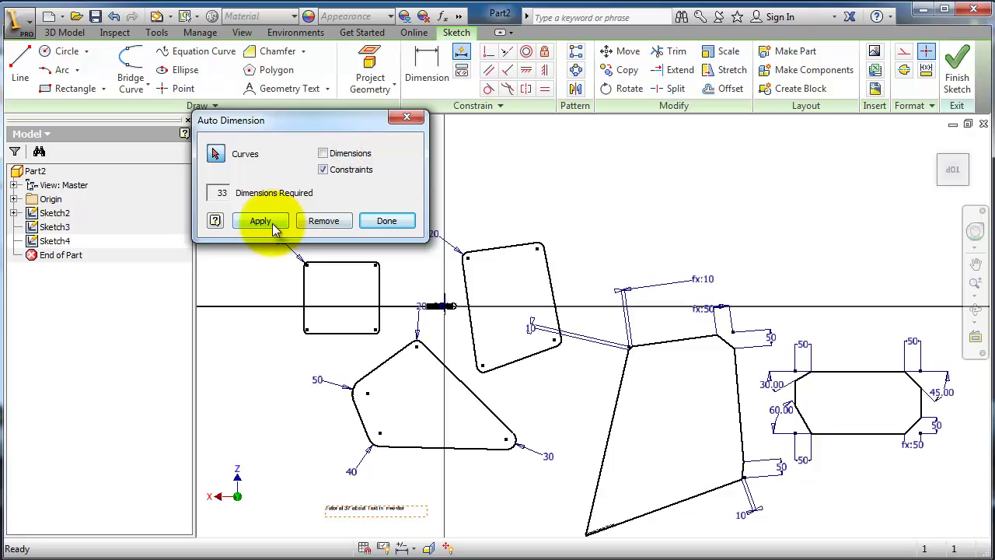
left_click(271, 223)
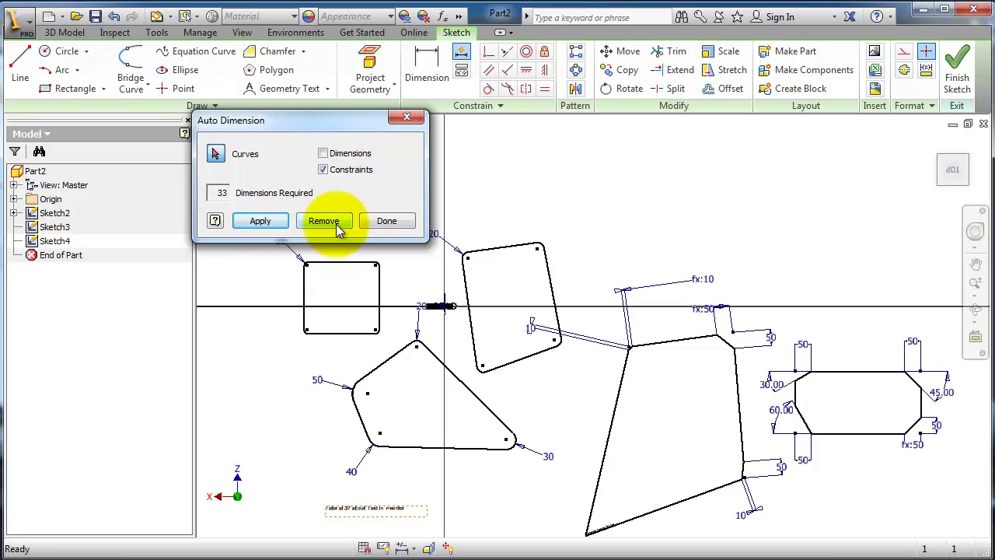
left_click(384, 221)
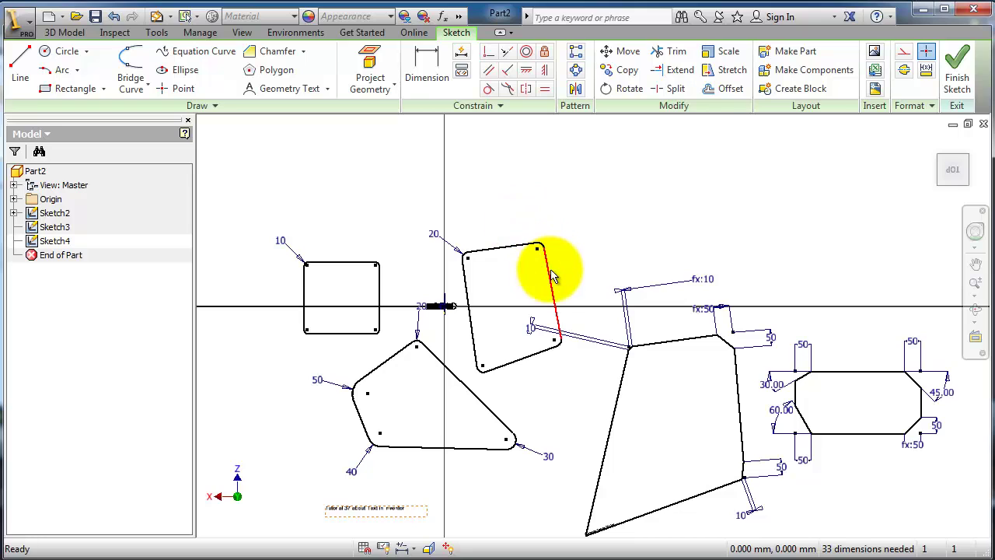
Show all constraints in the sketch, highlight the perpendicular constraint on the tilted four-sided profile, and hide all constraints again
middle_click_drag(595, 271, 577, 216)
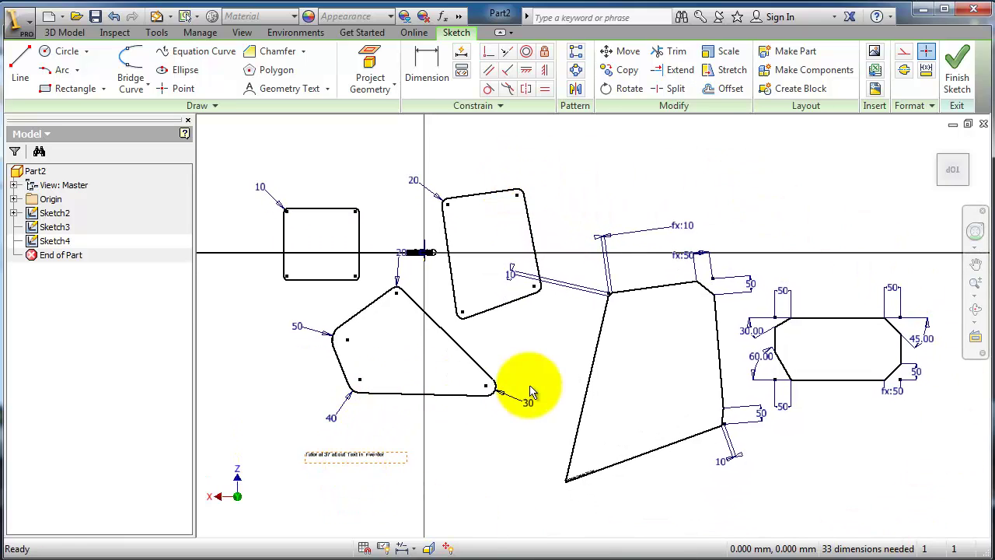
key("F8")
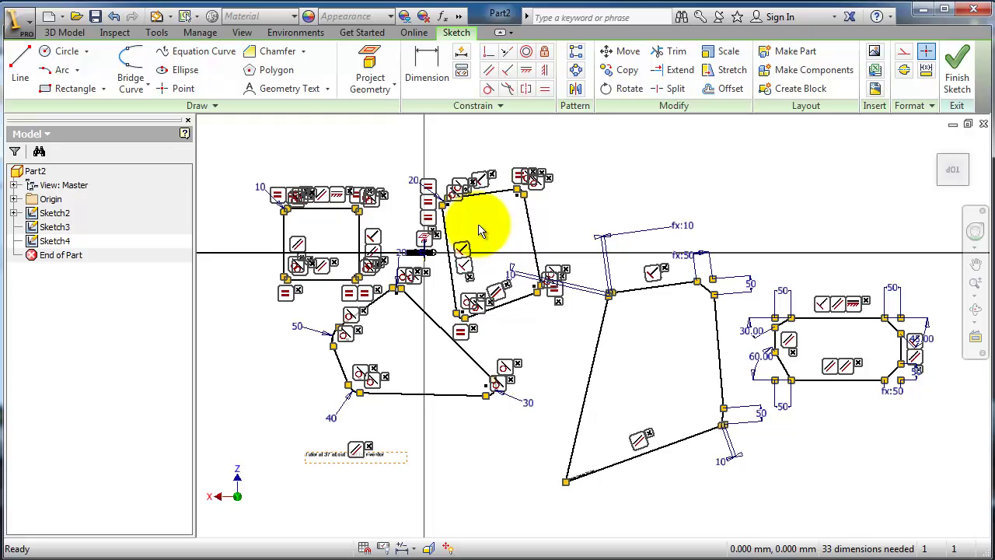
left_click(485, 180)
right_click(486, 182)
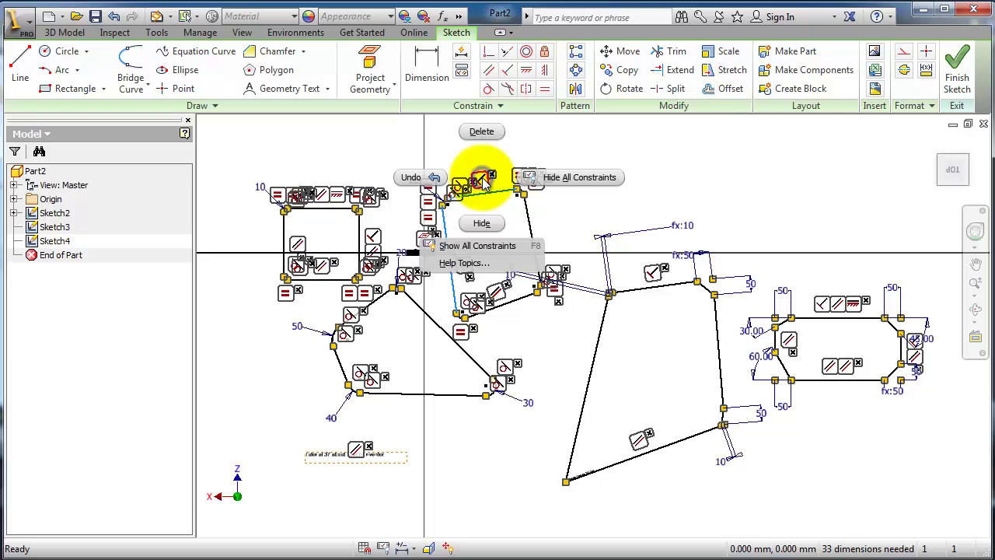
left_click(565, 178)
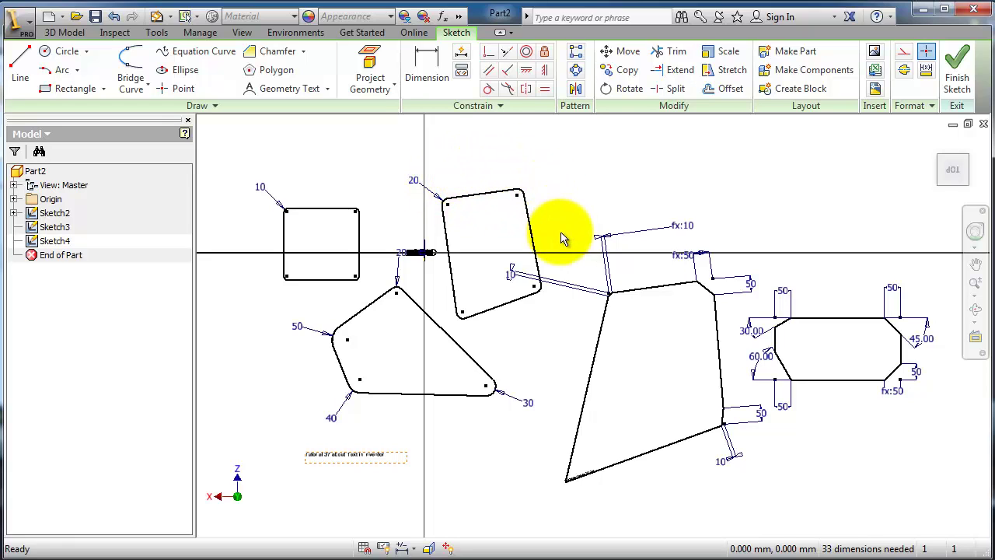
Show the constraints of the tilted four-sided profile's upper edge and of the edge between the 50 and 20 radius corners
left_click(462, 71)
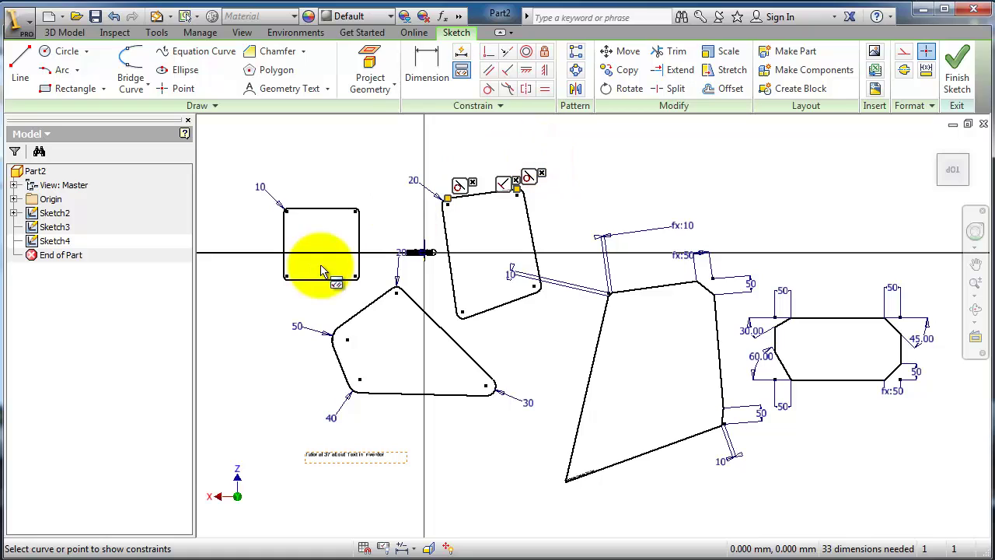
left_click(350, 322)
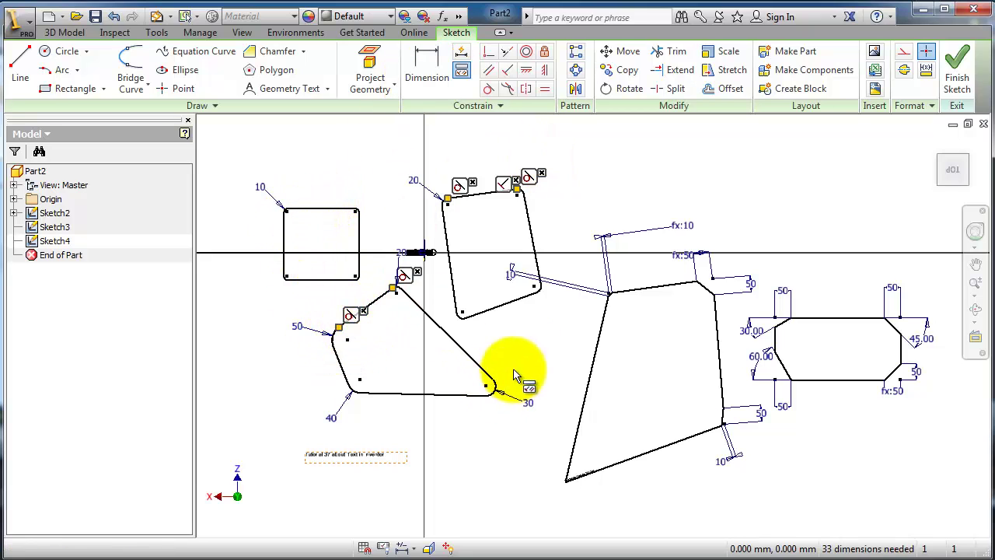
middle_click_drag(629, 207, 612, 170)
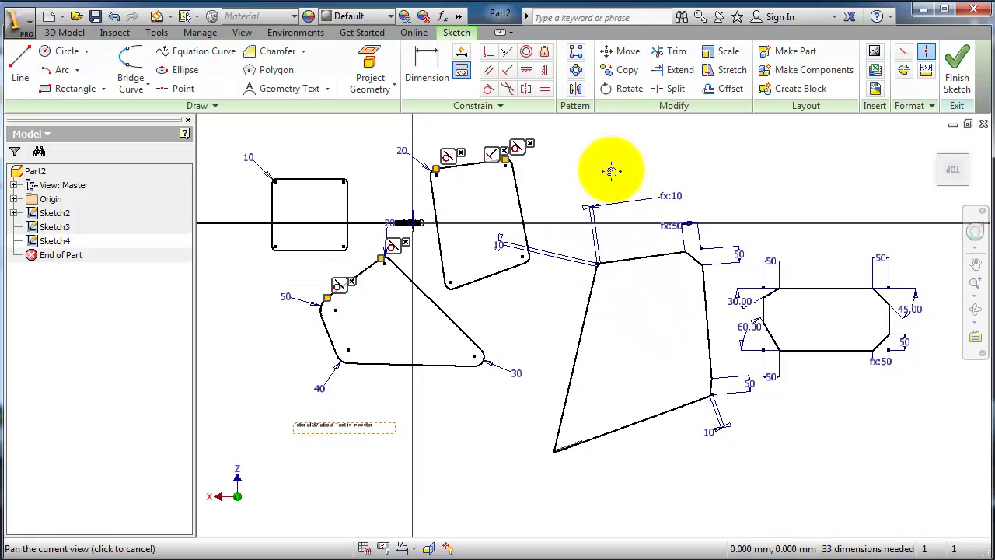
left_click(462, 72)
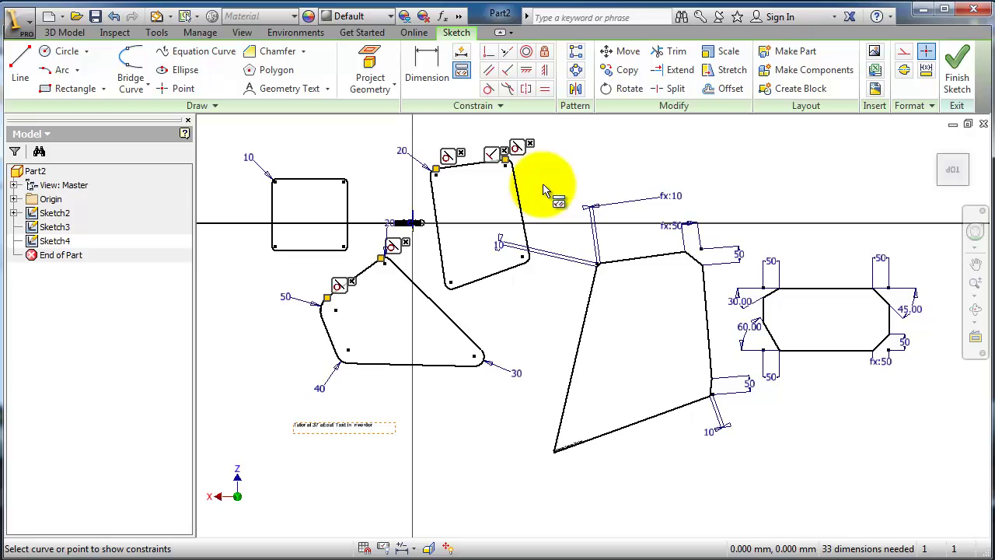
left_click(555, 222)
key("Escape")
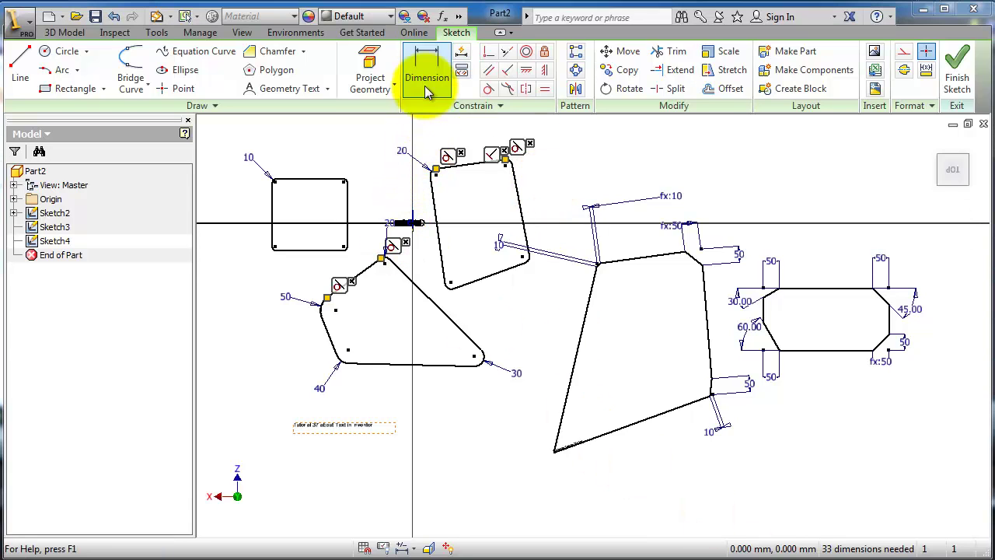
Try Auto Dimension with dimensions and constraints on the side and lower edges of the large chamfered four-sided profile
left_click(462, 61)
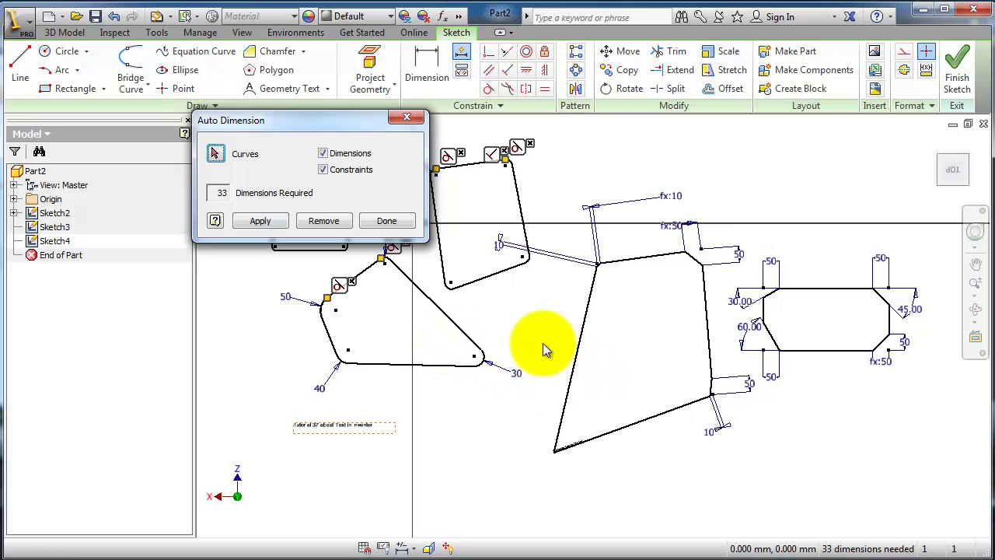
left_click(217, 154)
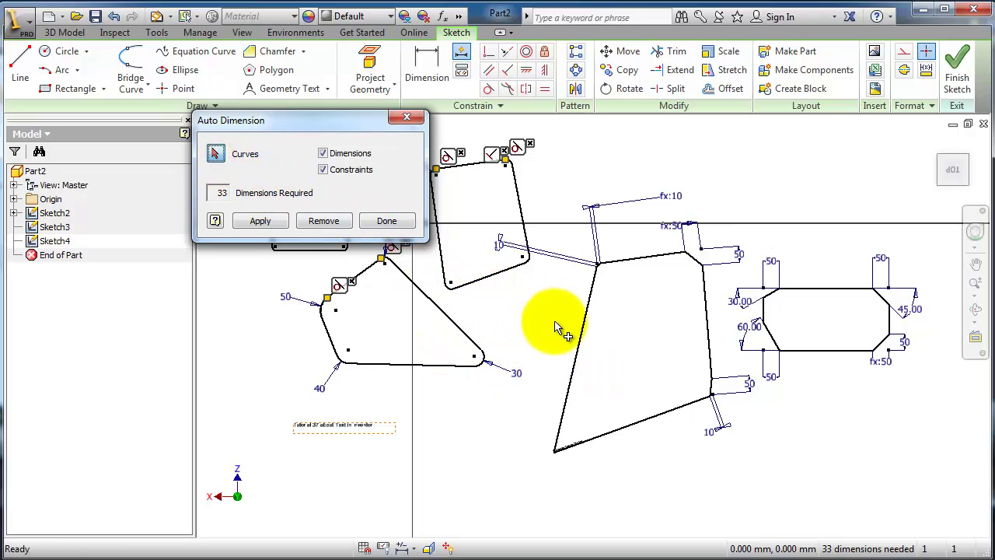
left_click(582, 337)
left_click(582, 336)
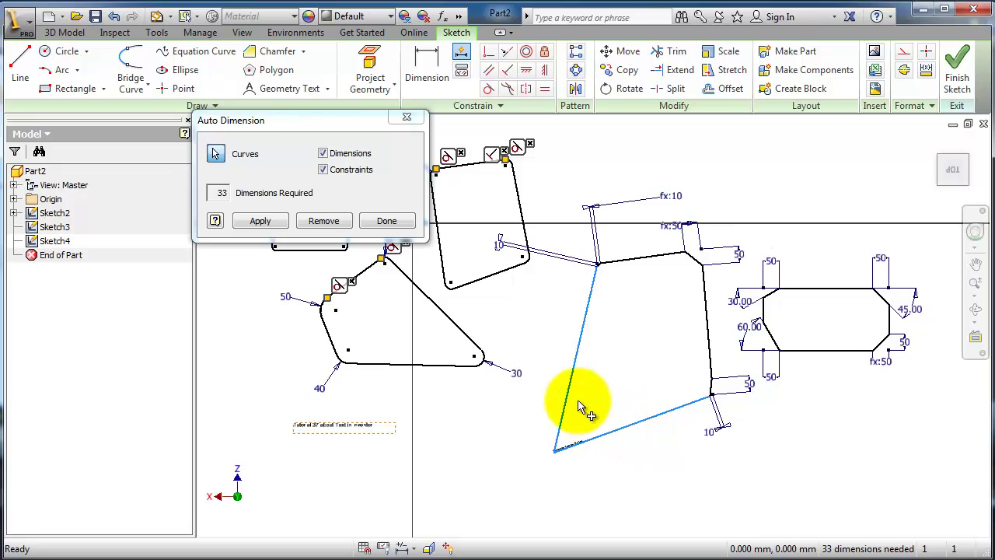
left_click(709, 342)
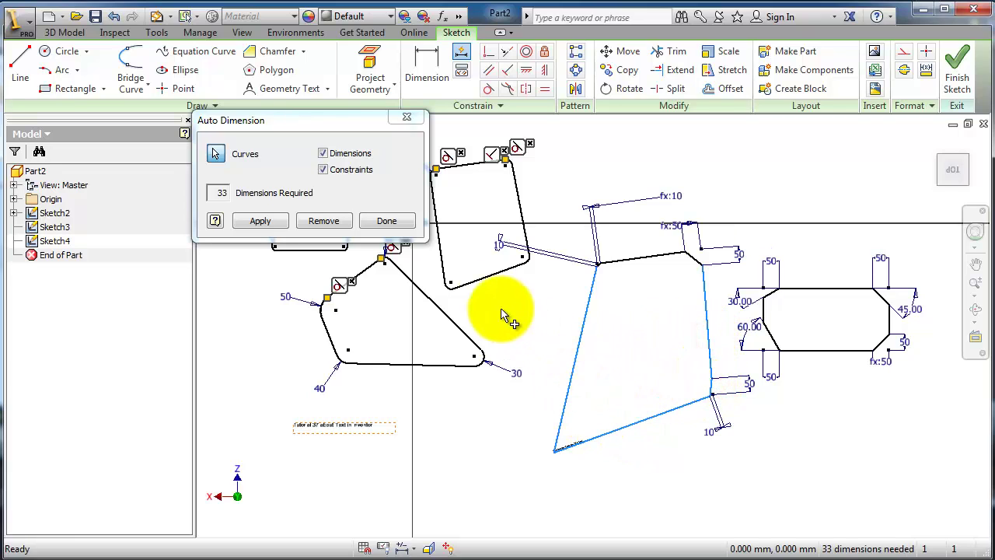
left_click(271, 223)
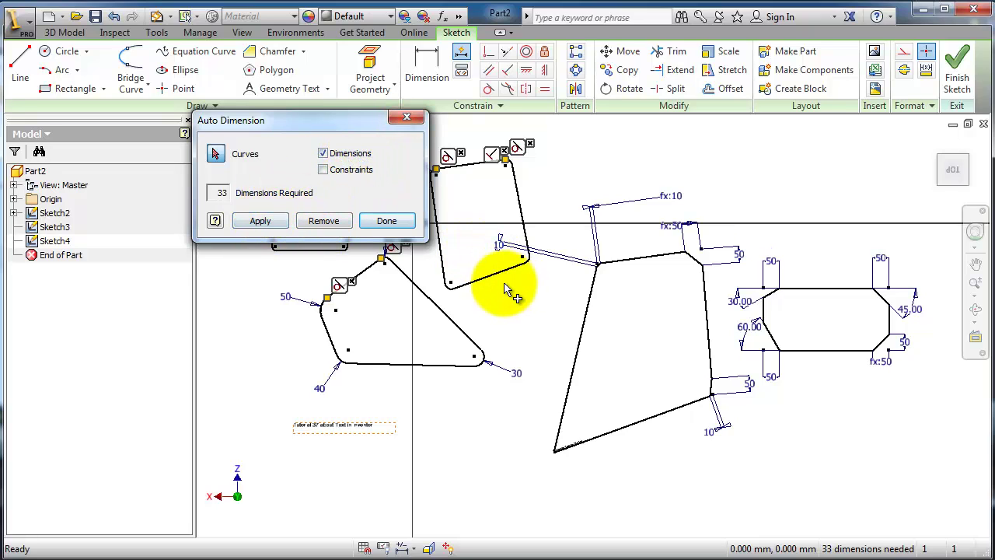
Apply Auto Dimension with dimensions only to the chamfered rectangle and set its overall width to 200 mm
left_click_drag(737, 243, 925, 391)
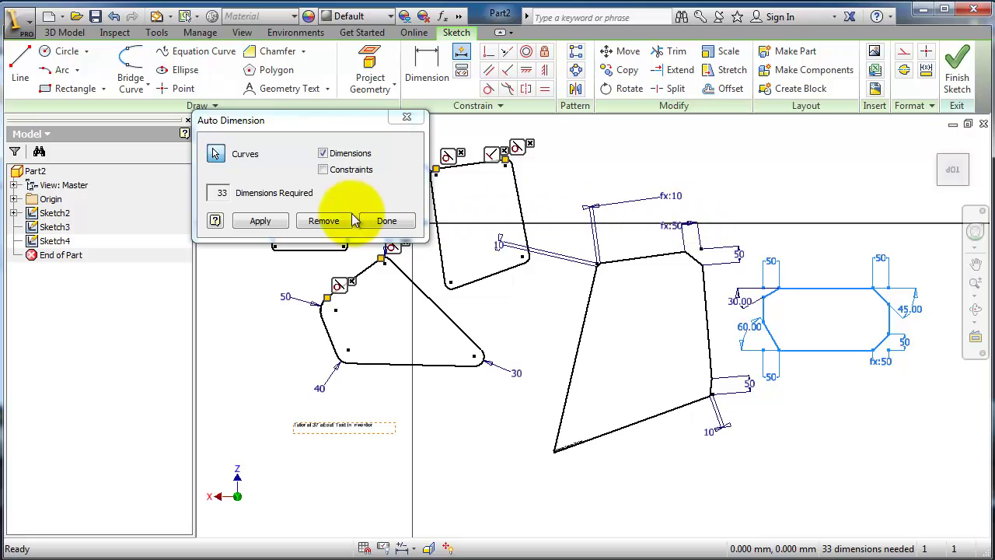
left_click(265, 222)
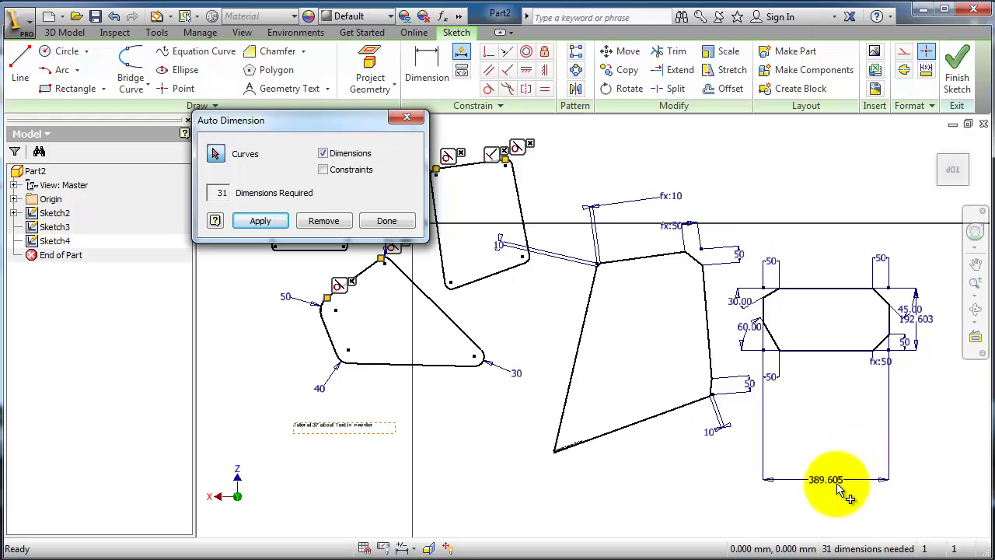
left_click(402, 227)
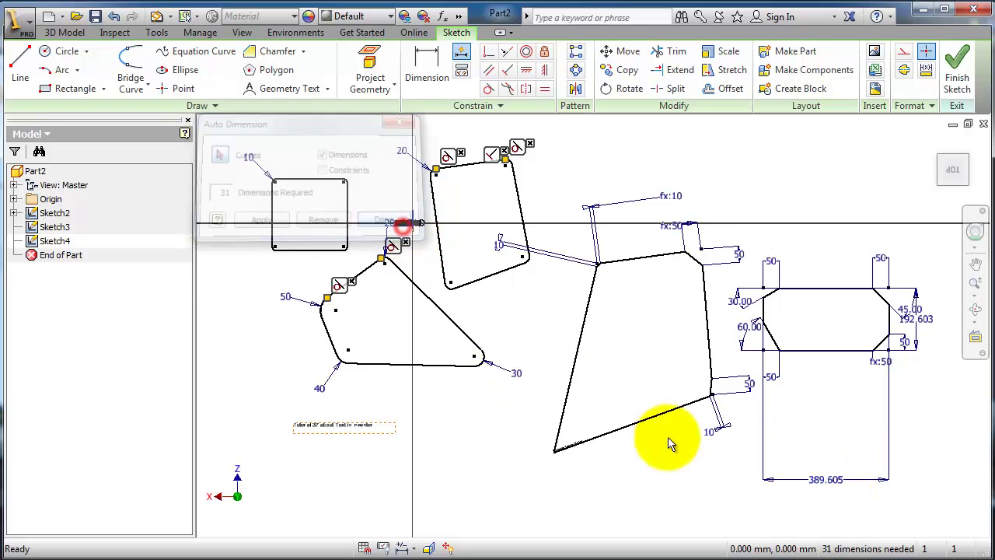
double_click(838, 482)
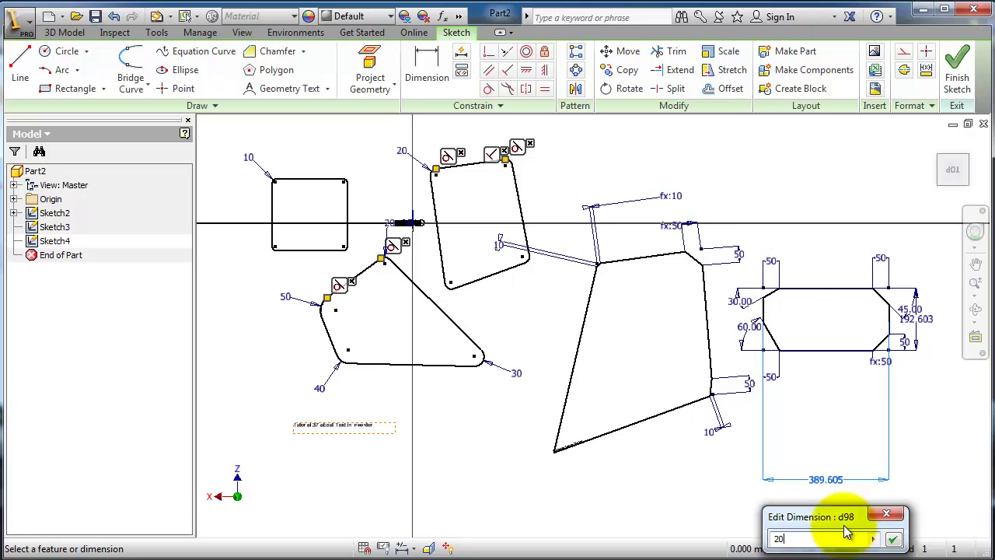
type("200")
key("Return")
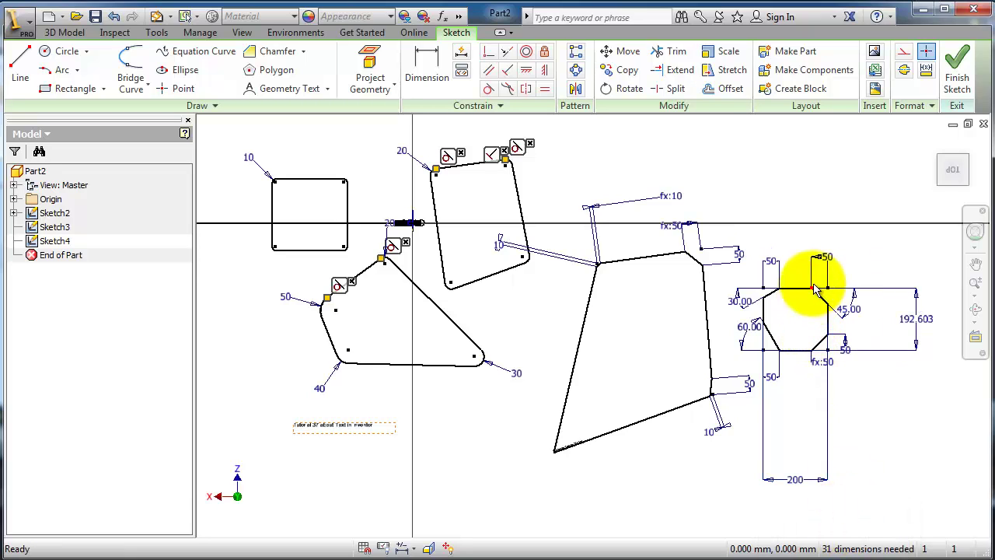
Apply Auto Dimension with both dimensions and constraints to the filleted rectangle with the 10 mm corner radius, and finish the command
scroll(801, 418, "down", 3)
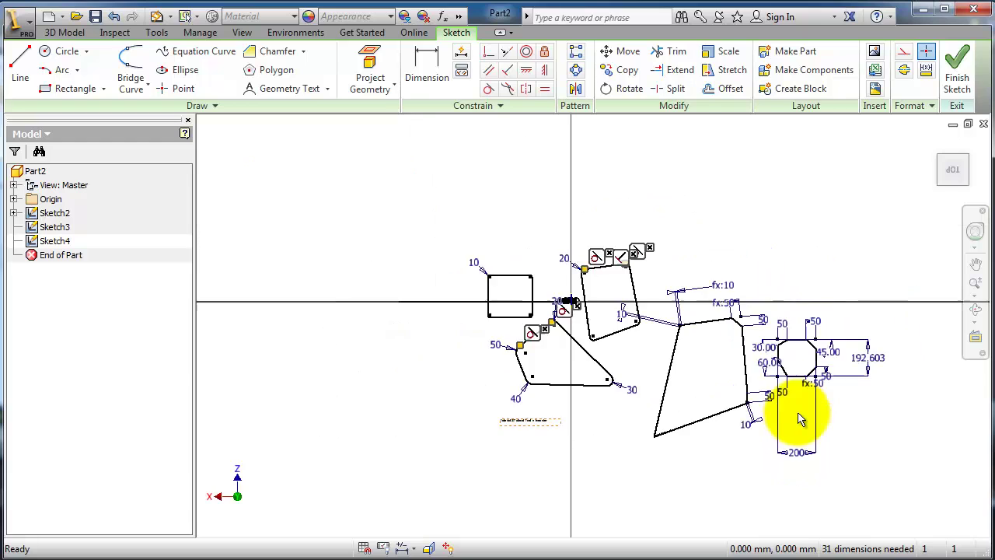
scroll(801, 418, "up", 6)
scroll(801, 419, "down", 5)
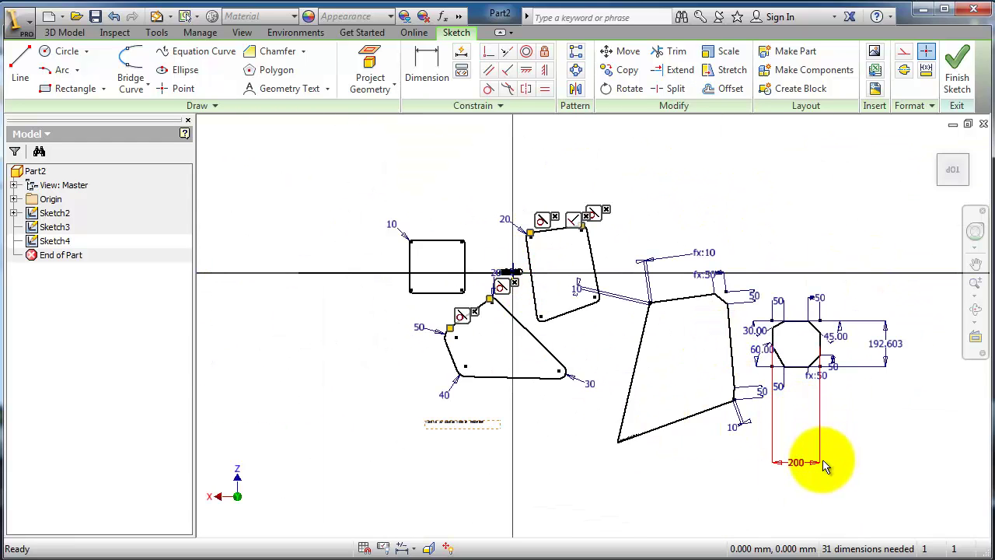
scroll(825, 467, "up", 3)
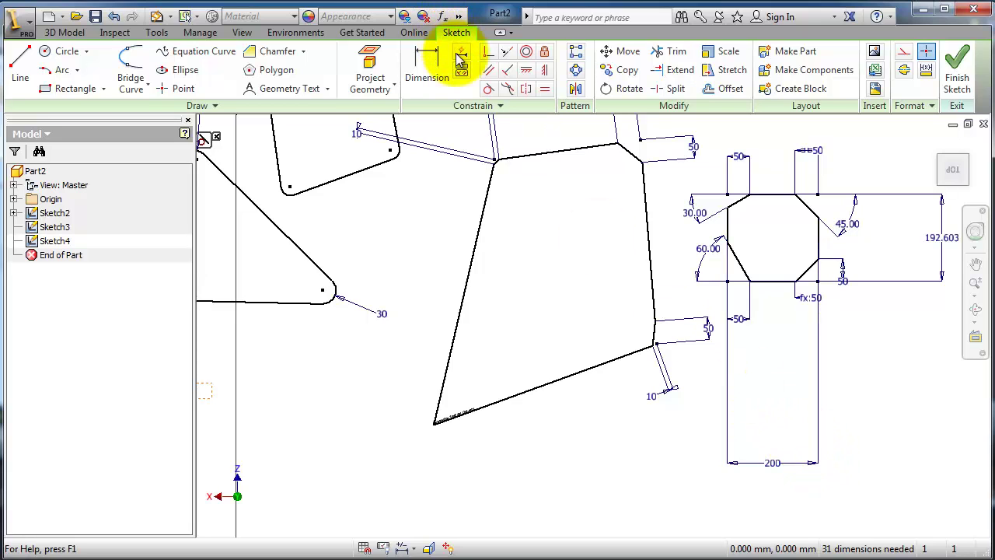
scroll(764, 256, "down", 2)
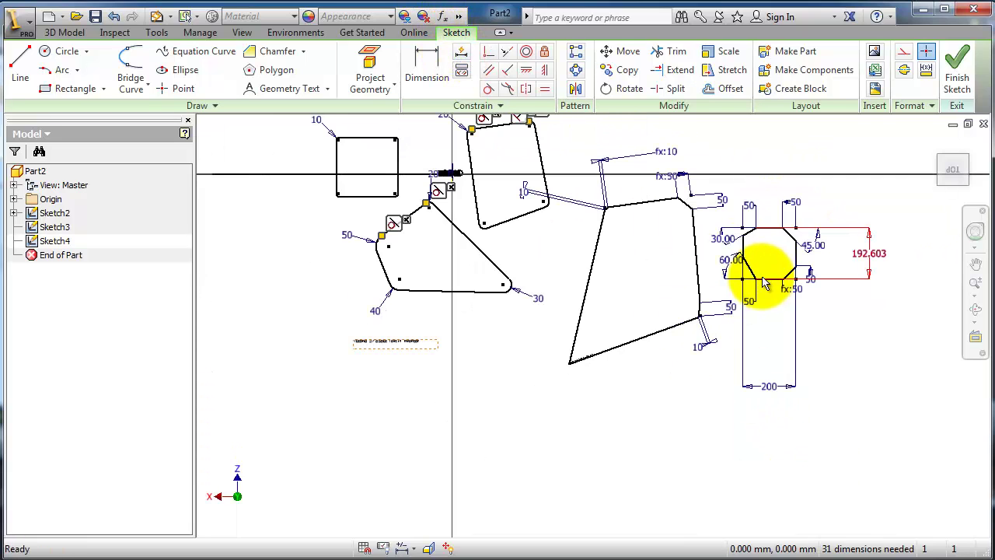
scroll(466, 222, "down", 2)
scroll(428, 199, "up", 3)
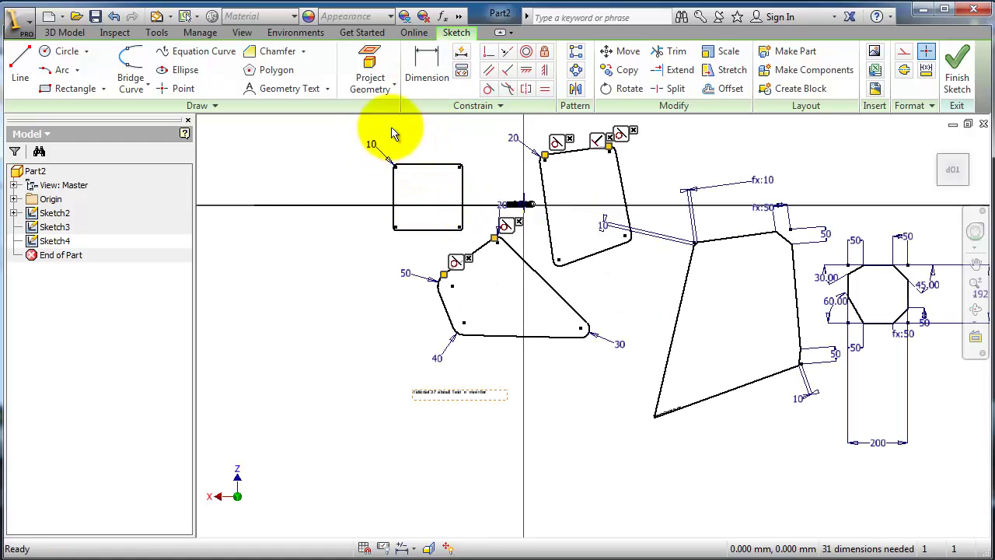
left_click(461, 53)
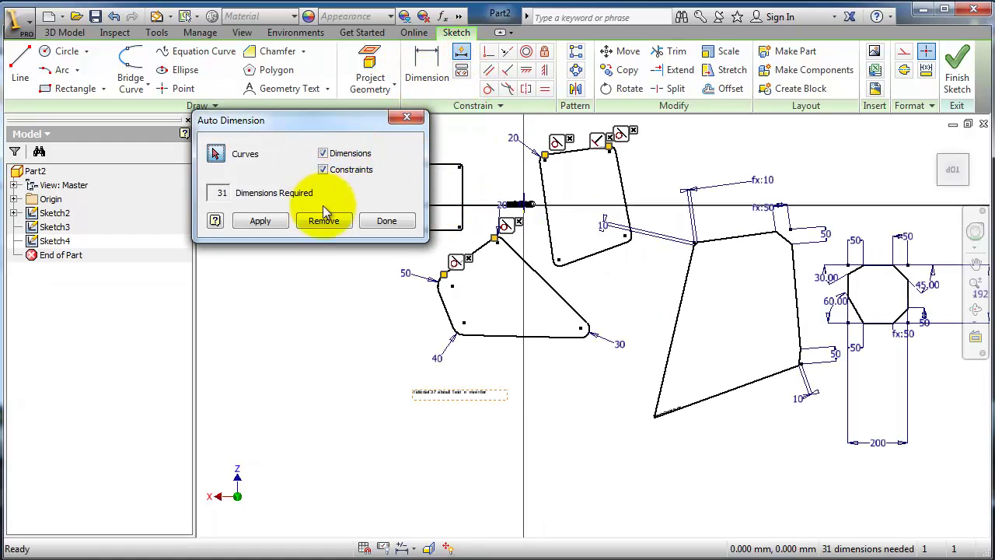
left_click_drag(346, 115, 471, 233)
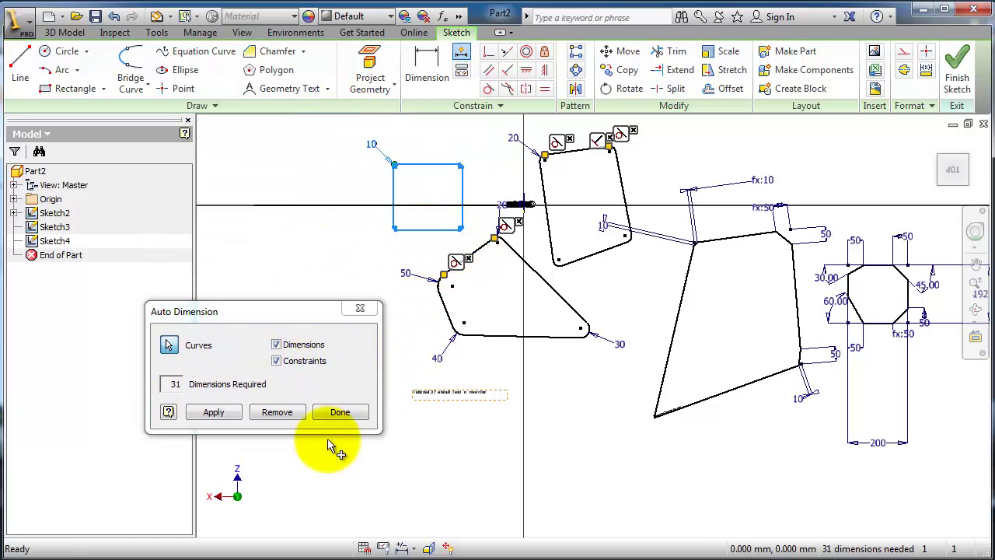
left_click(221, 418)
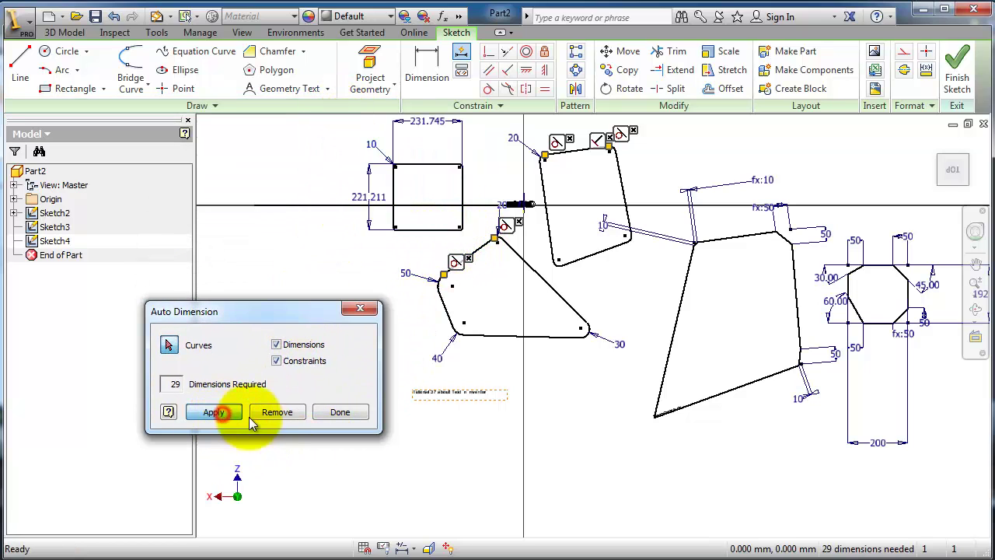
left_click(330, 415)
Set both the width and the height of the filleted rectangle to 200 mm
double_click(435, 124)
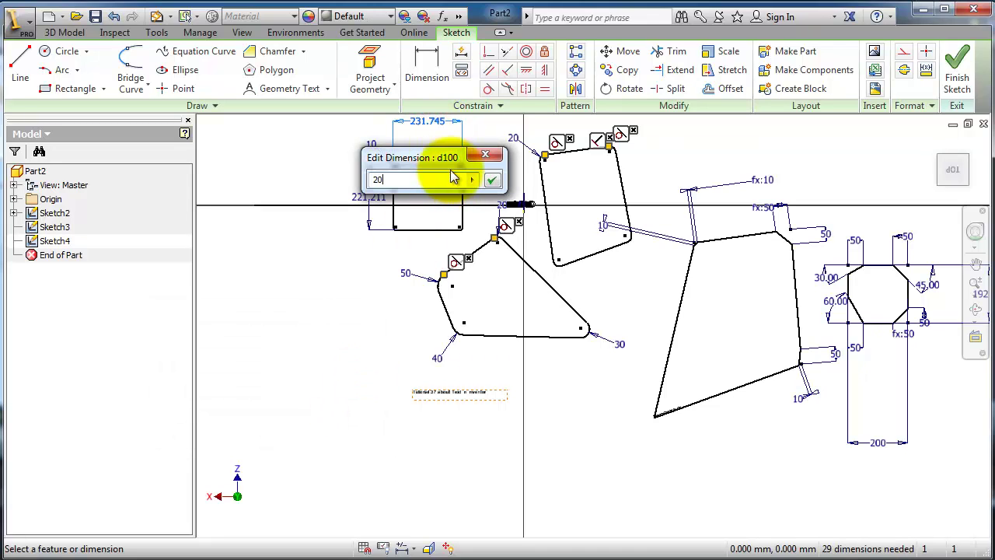
type("200")
key("Return")
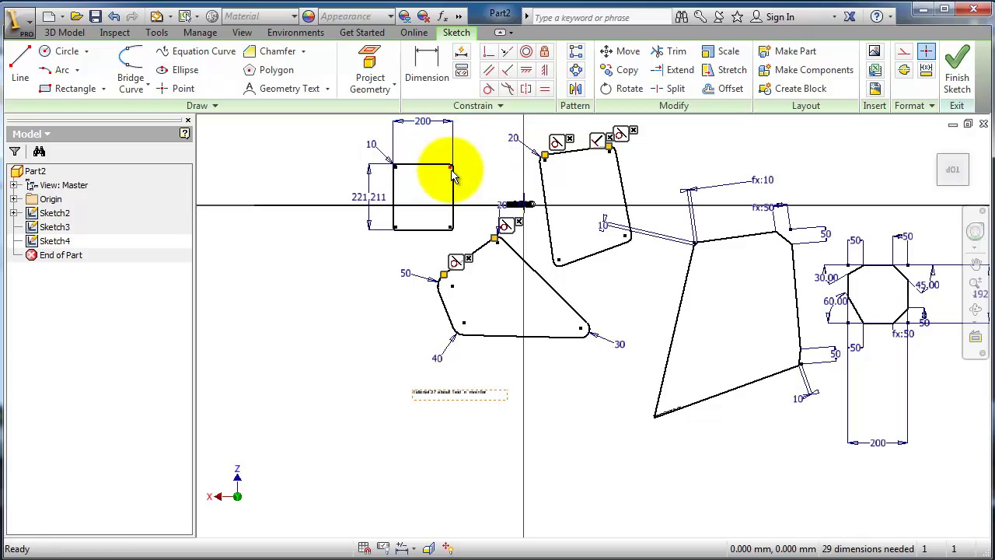
double_click(369, 197)
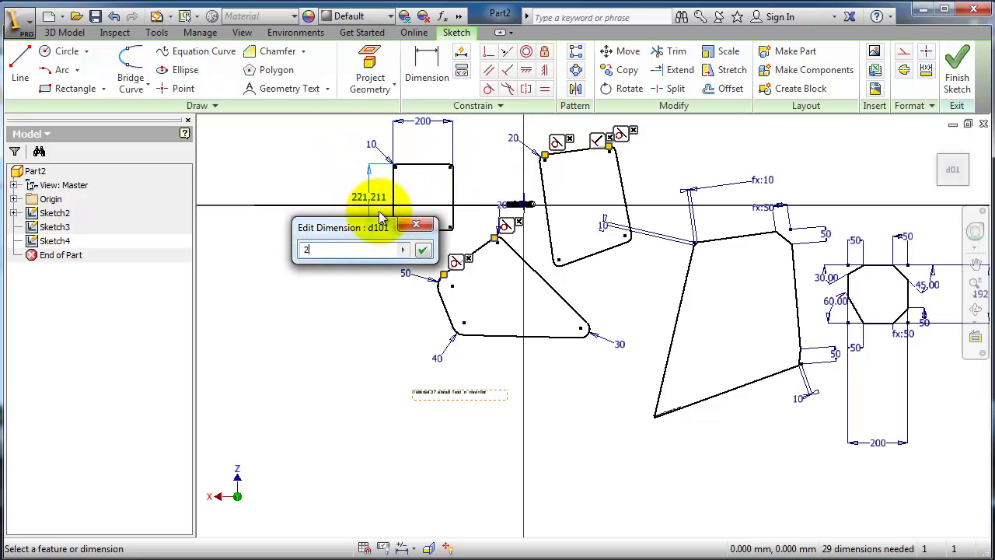
key("Return")
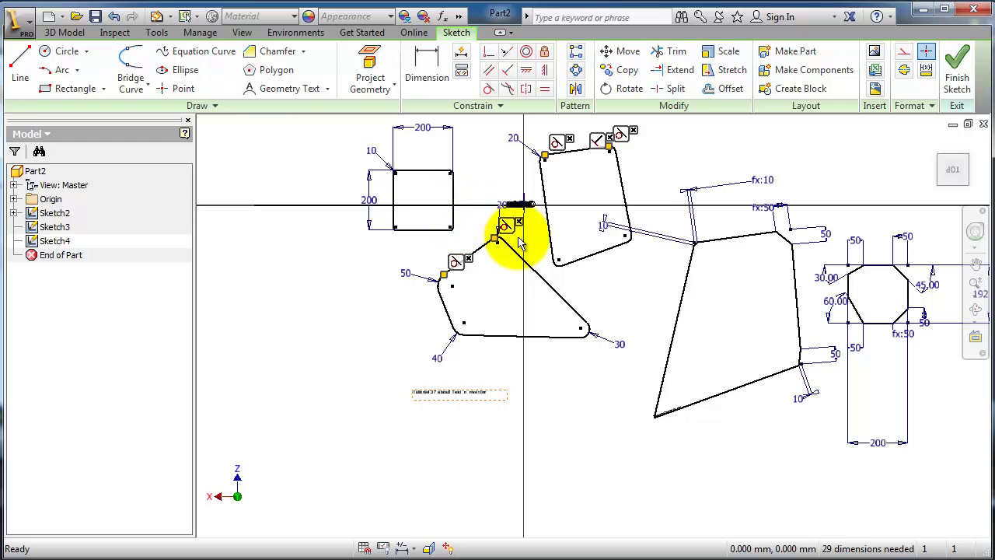
Apply Auto Dimension with both dimensions and constraints to the entire sketch, and finish the command
scroll(517, 233, "down", 3)
scroll(554, 257, "up", 4)
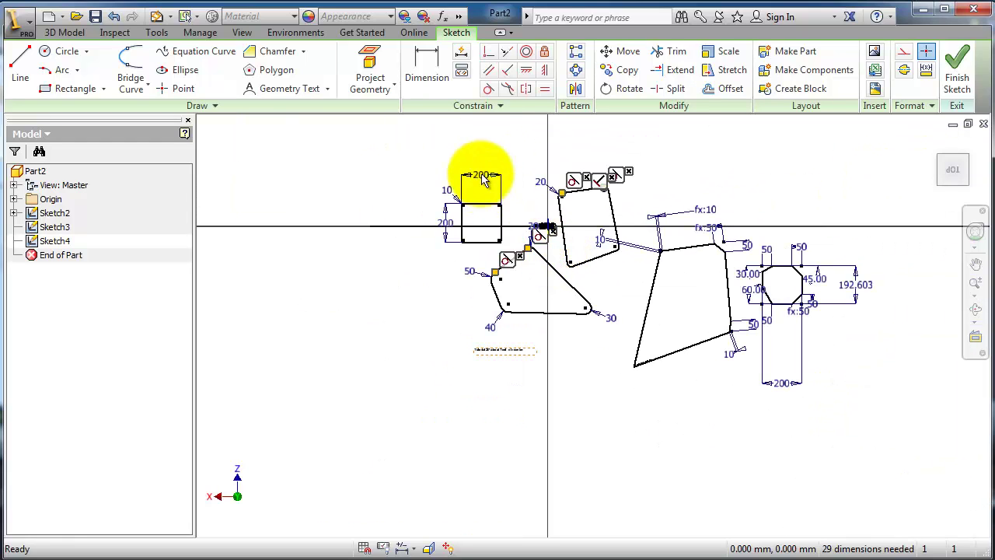
left_click(707, 467)
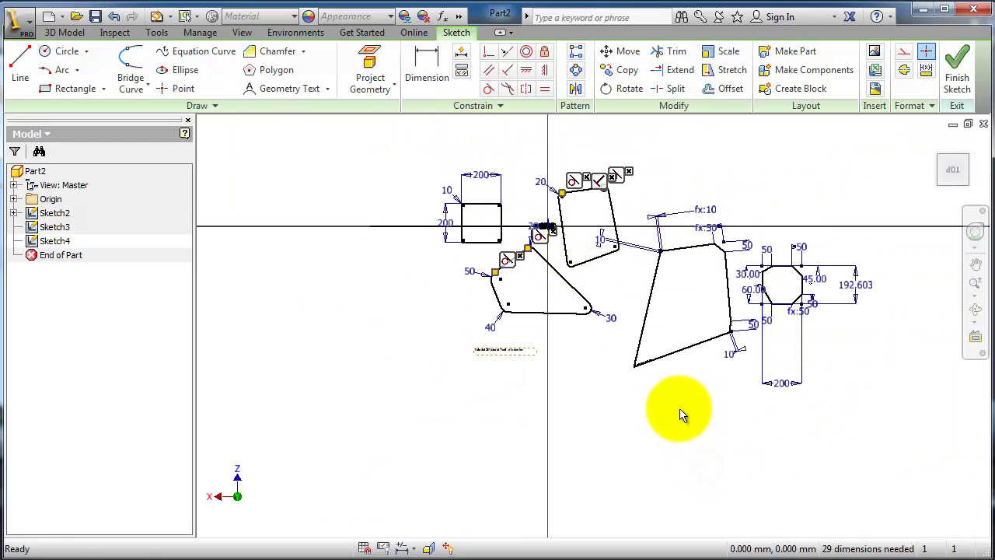
scroll(680, 414, "down", 4)
key("F2")
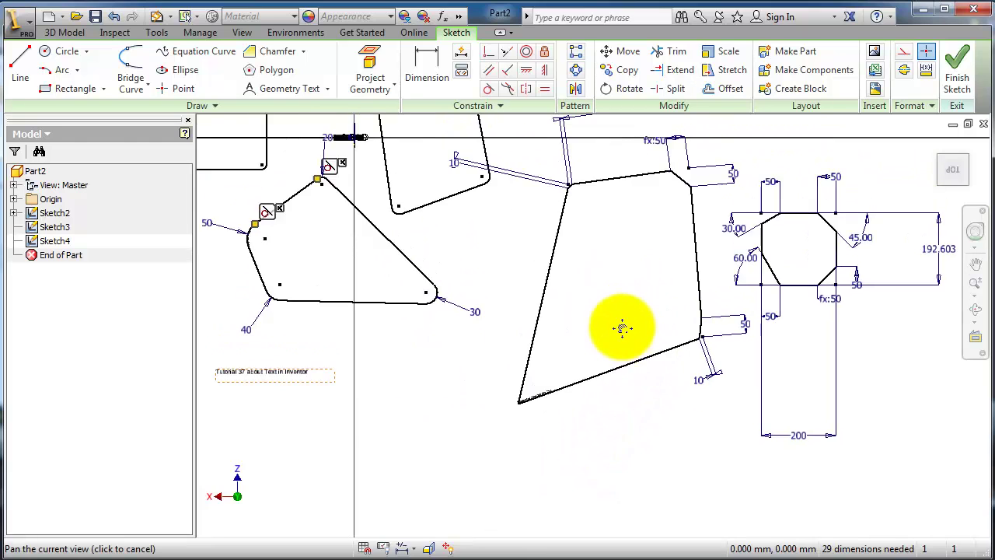
left_click_drag(622, 328, 651, 362)
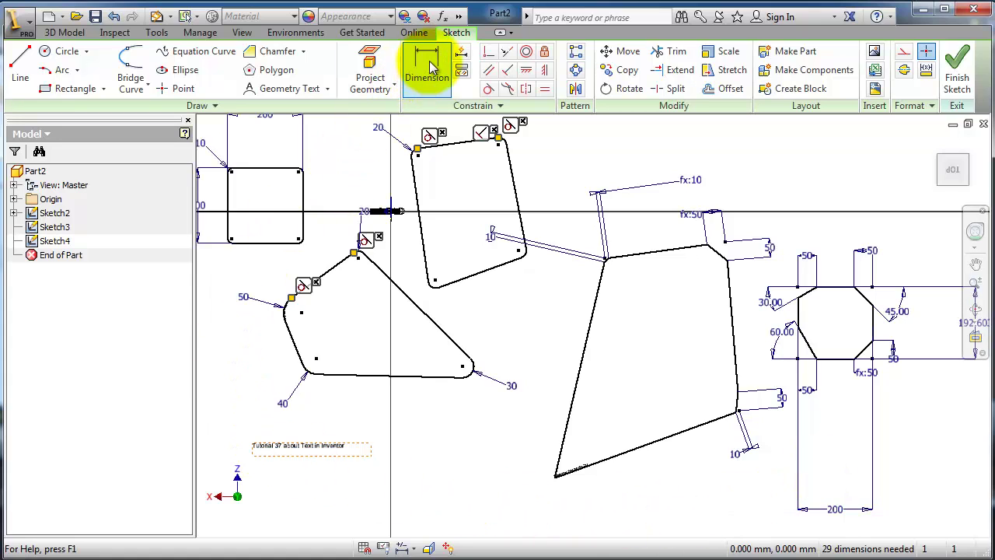
left_click(461, 54)
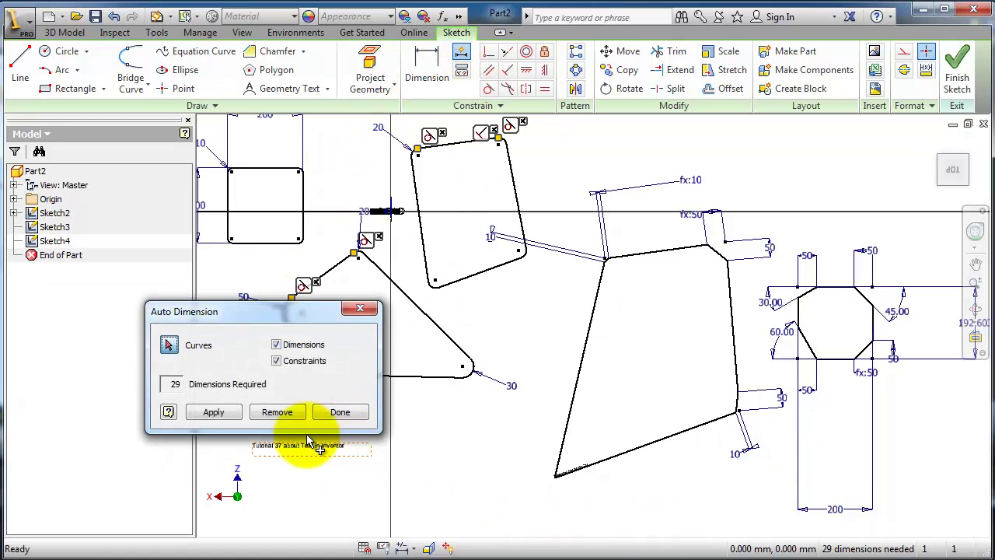
left_click(214, 412)
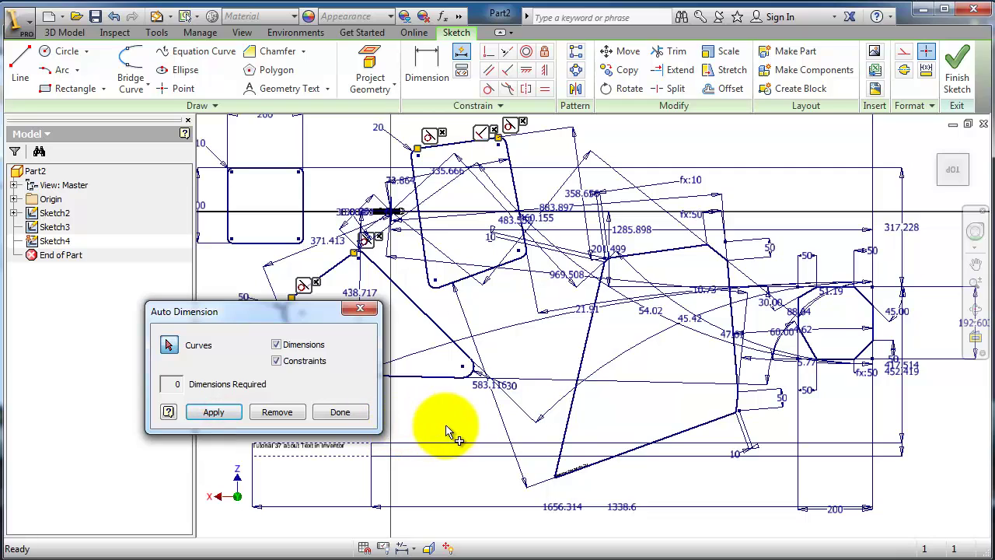
left_click(362, 410)
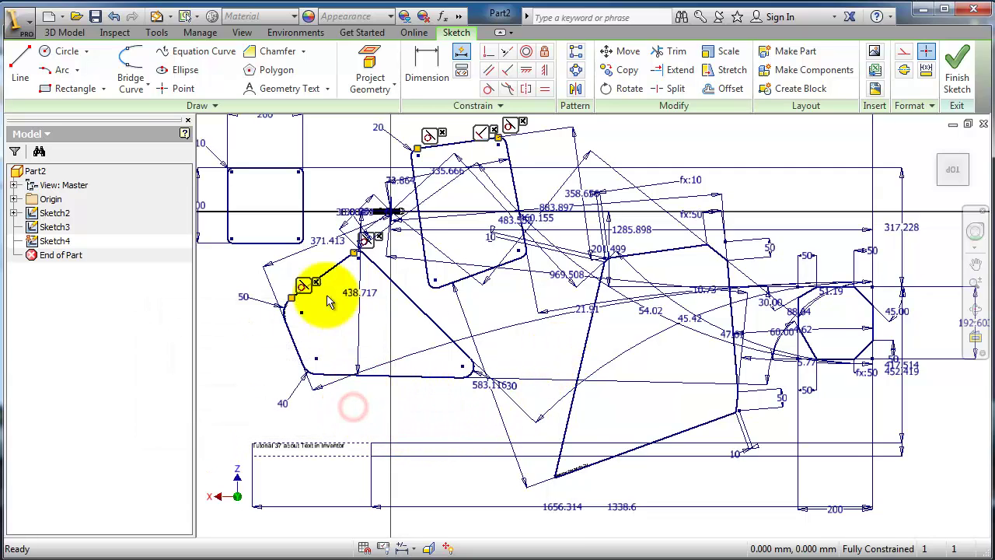